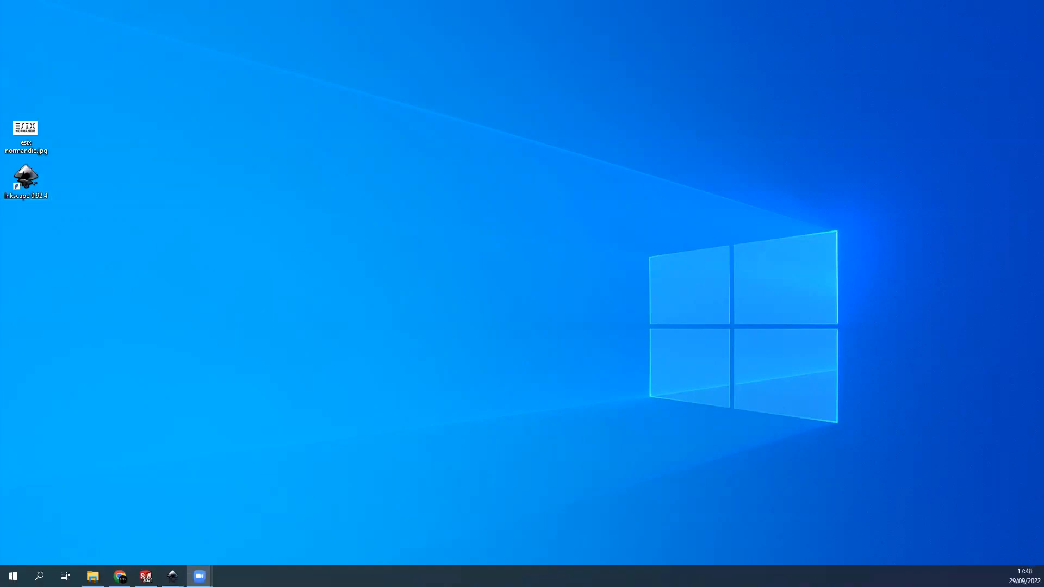
Switch to Inkscape and import esix normandie.jpg from the desktop as an embedded image with the file's own resolution.
{"action": "mouse_move", "coordinate": [173, 576]}
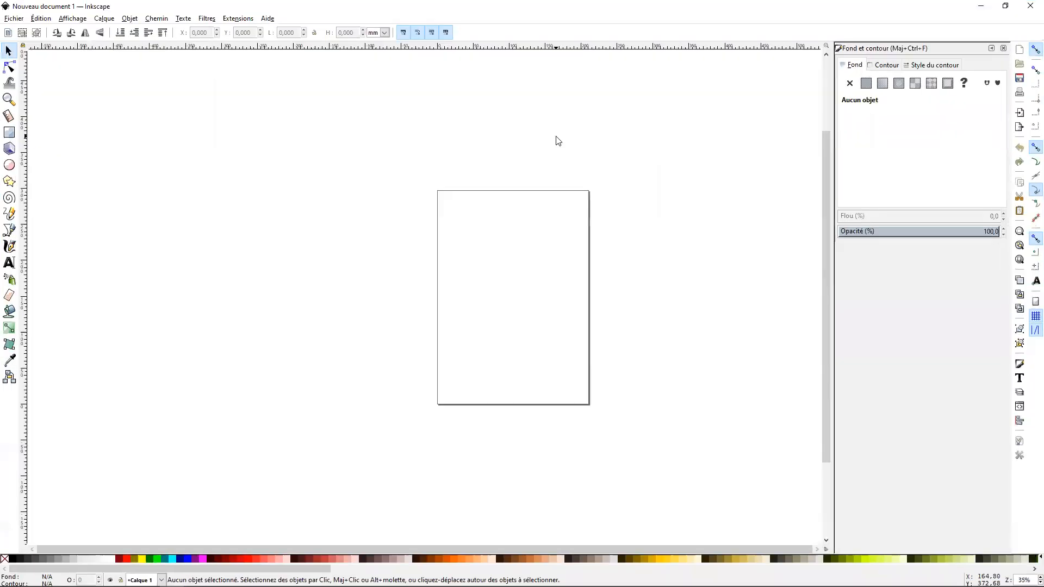
{"action": "left_click", "coordinate": [14, 19]}
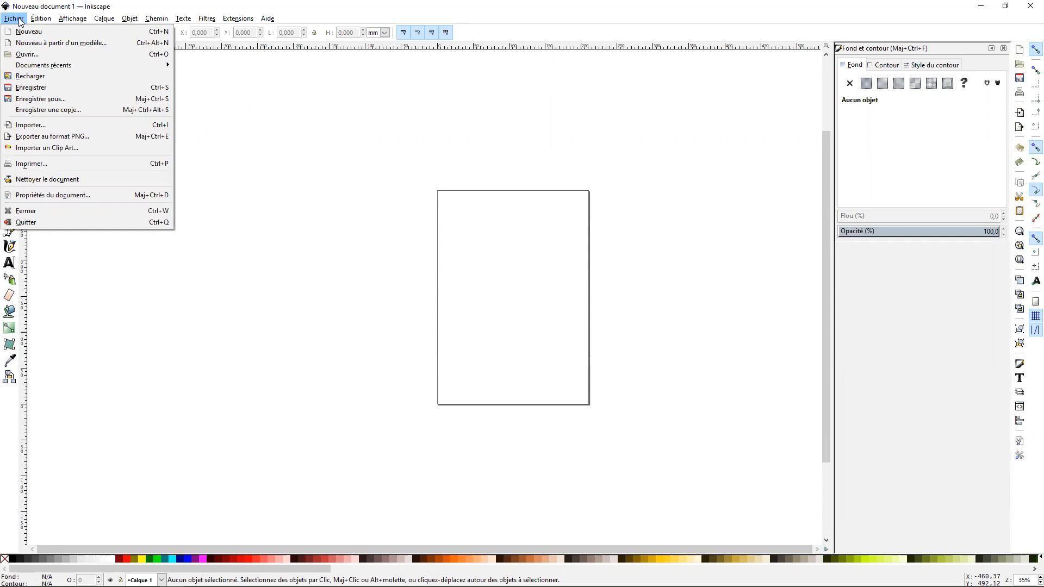
{"action": "left_click", "coordinate": [68, 129]}
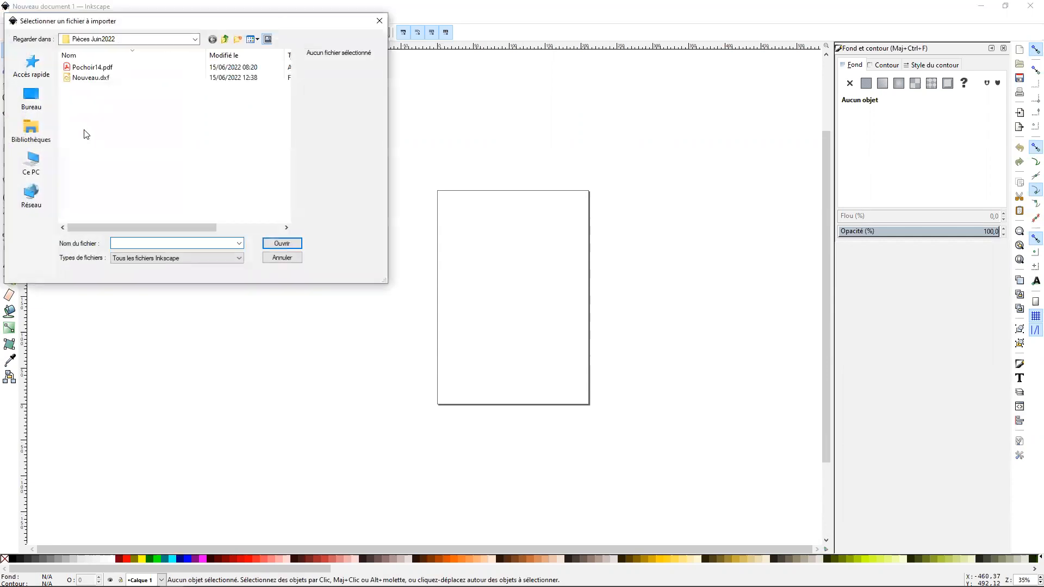
{"action": "left_click", "coordinate": [41, 106]}
{"action": "scroll", "coordinate": [162, 182], "scroll_direction": "down", "scroll_amount": 5}
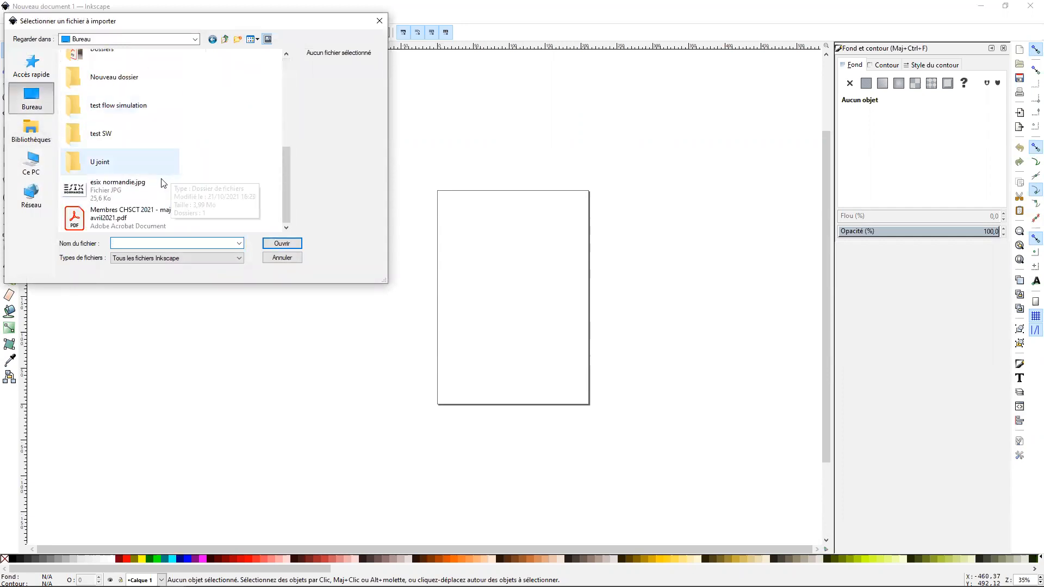
{"action": "left_click", "coordinate": [166, 191]}
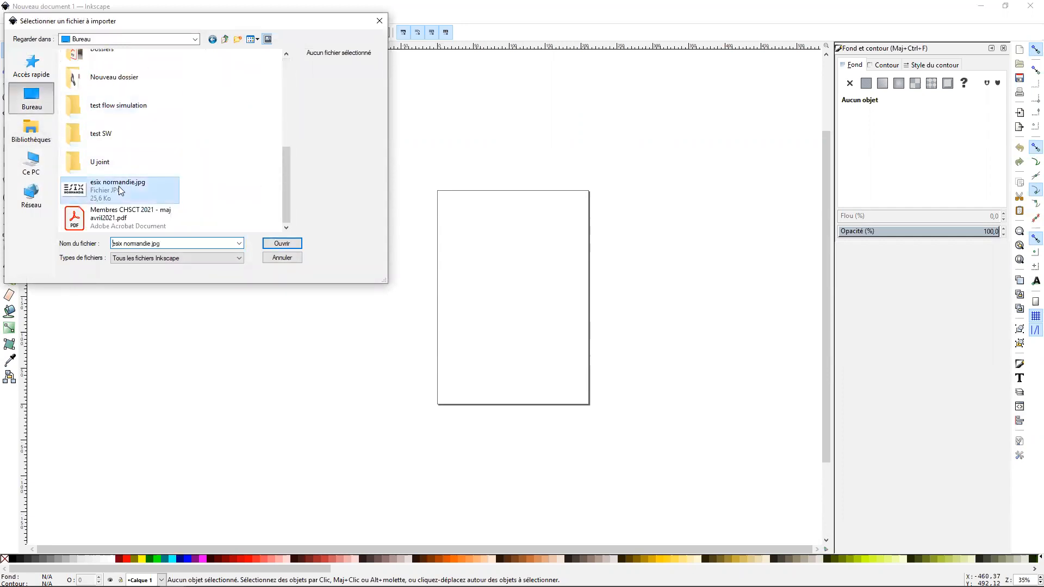
{"action": "left_click", "coordinate": [288, 246]}
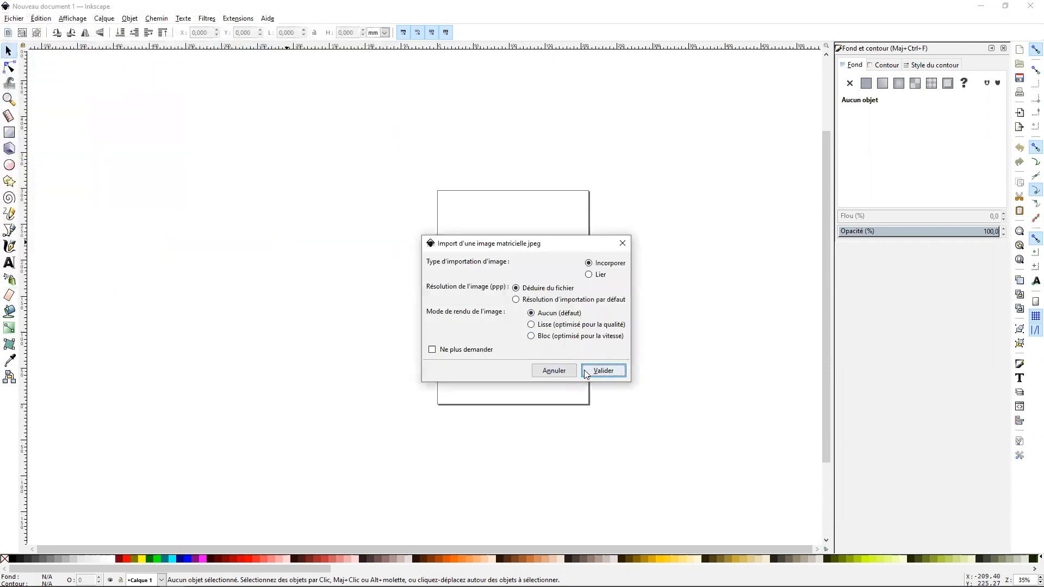
{"action": "left_click", "coordinate": [603, 372]}
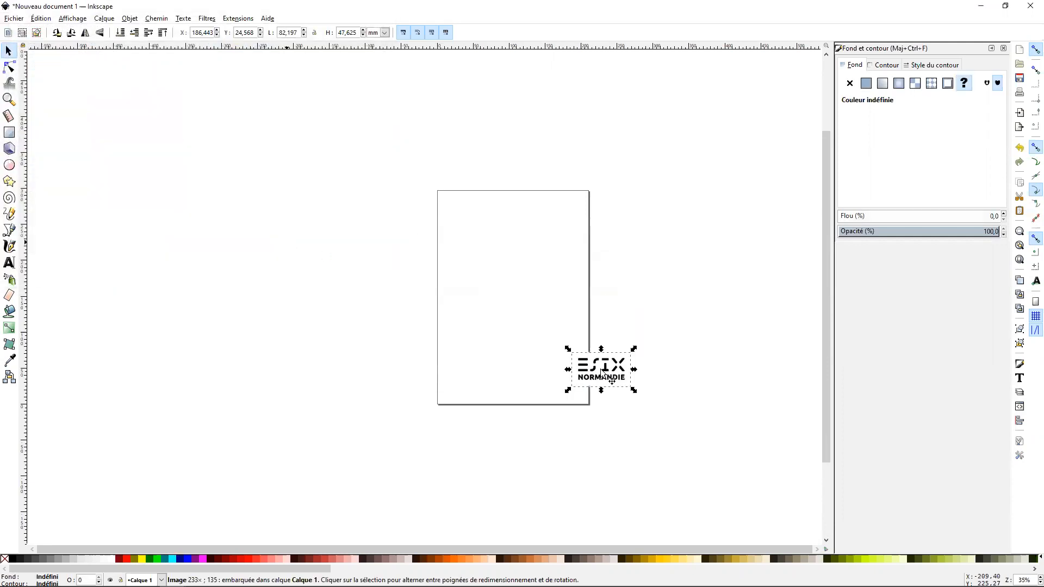
Move the imported logo image onto the upper half of the page, at about X 68.5 mm and Y 176.5 mm.
{"action": "left_click_drag", "start_coordinate": [608, 368], "coordinate": [523, 259]}
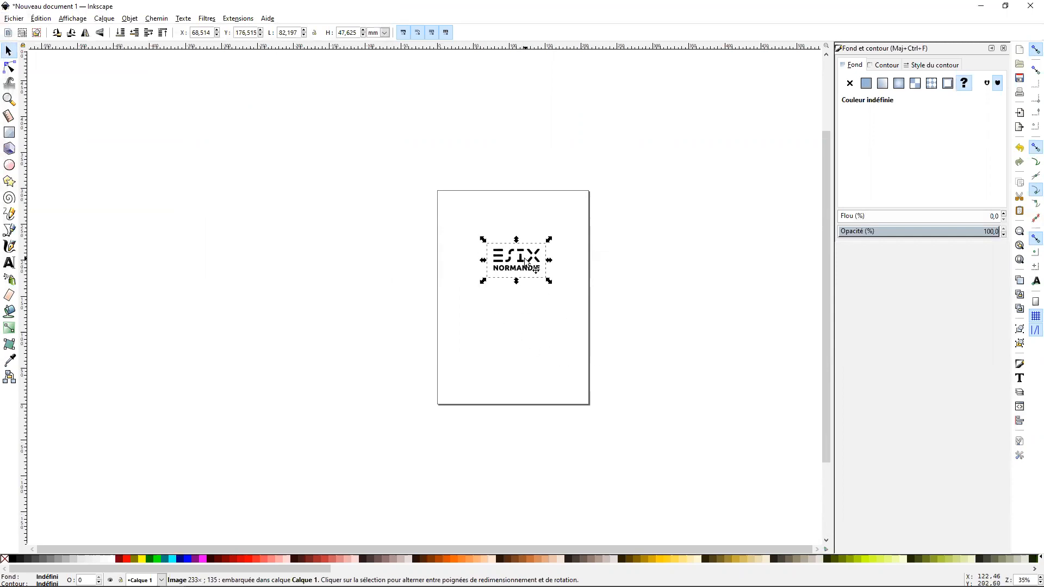
{"action": "scroll", "coordinate": [530, 271], "scroll_direction": "up", "scroll_amount": 2}
{"action": "scroll", "coordinate": [527, 303], "scroll_direction": "down", "scroll_amount": 2}
{"action": "left_click", "coordinate": [662, 224]}
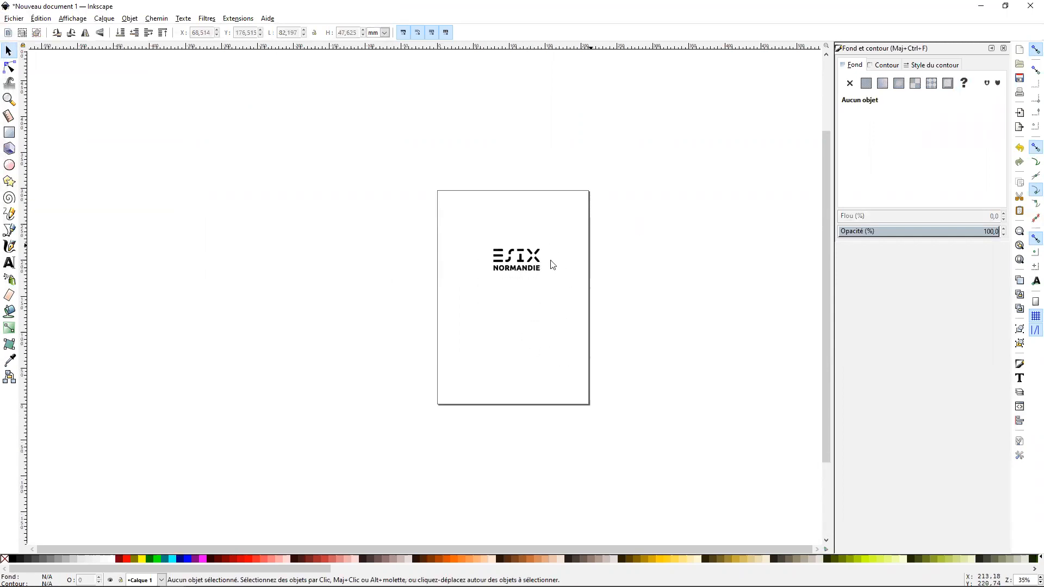
Trace the logo image into a vector path using a single-pass brightness threshold of 0.450, with live preview on.
{"action": "left_click", "coordinate": [508, 269]}
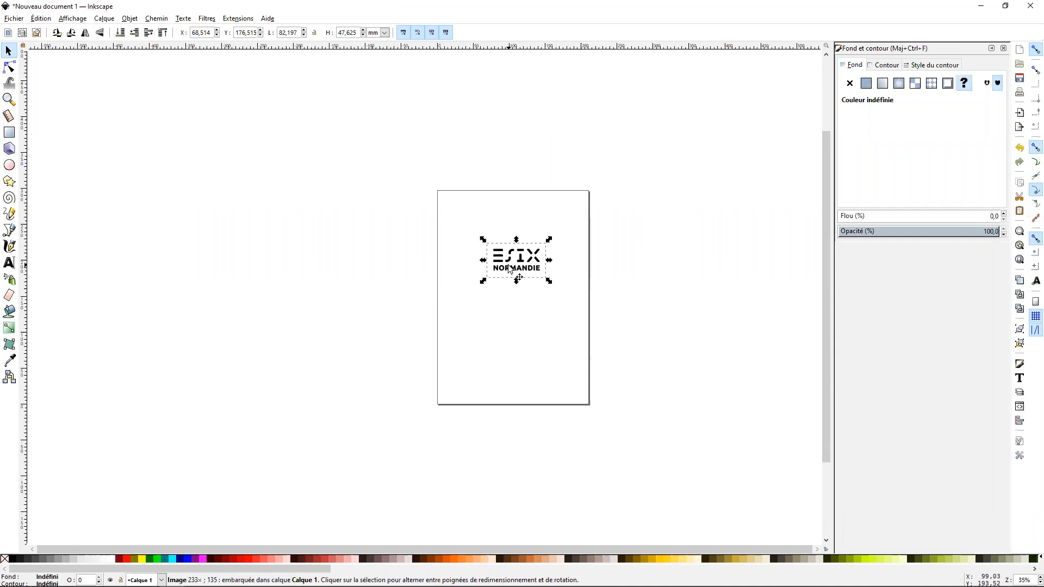
{"action": "left_click", "coordinate": [159, 20]}
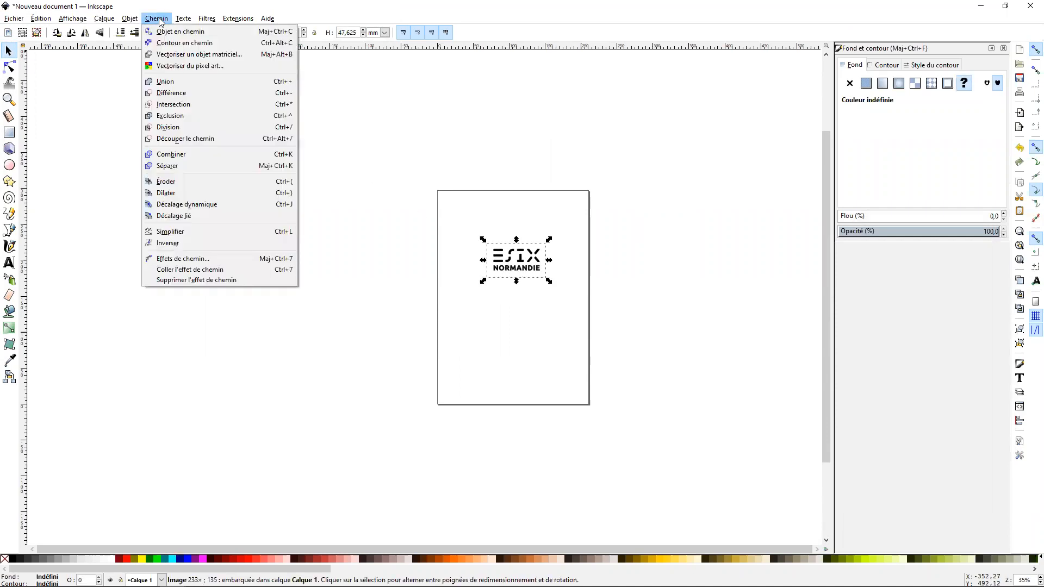
{"action": "left_click", "coordinate": [196, 56]}
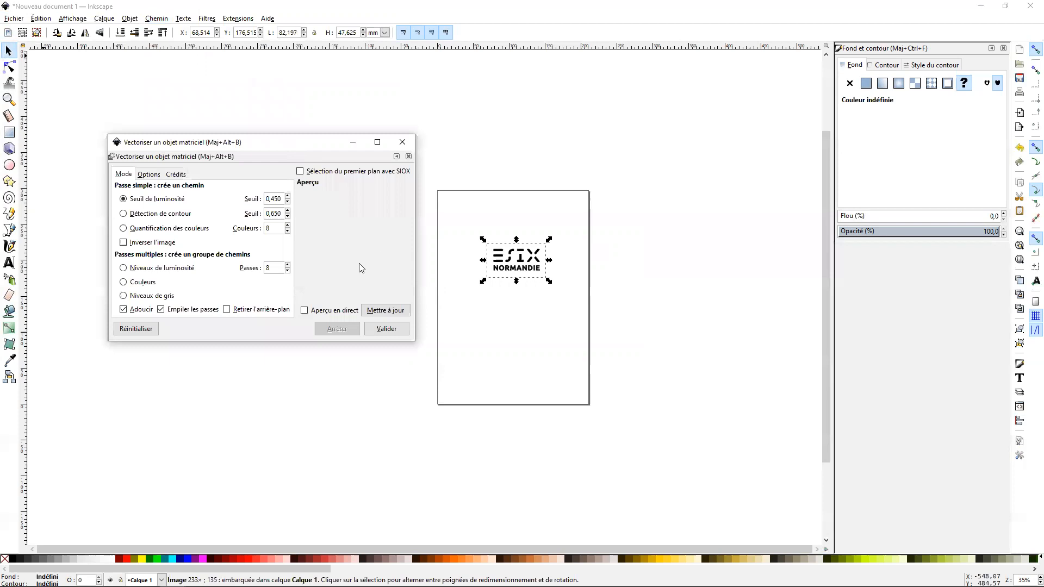
{"action": "left_click", "coordinate": [304, 312]}
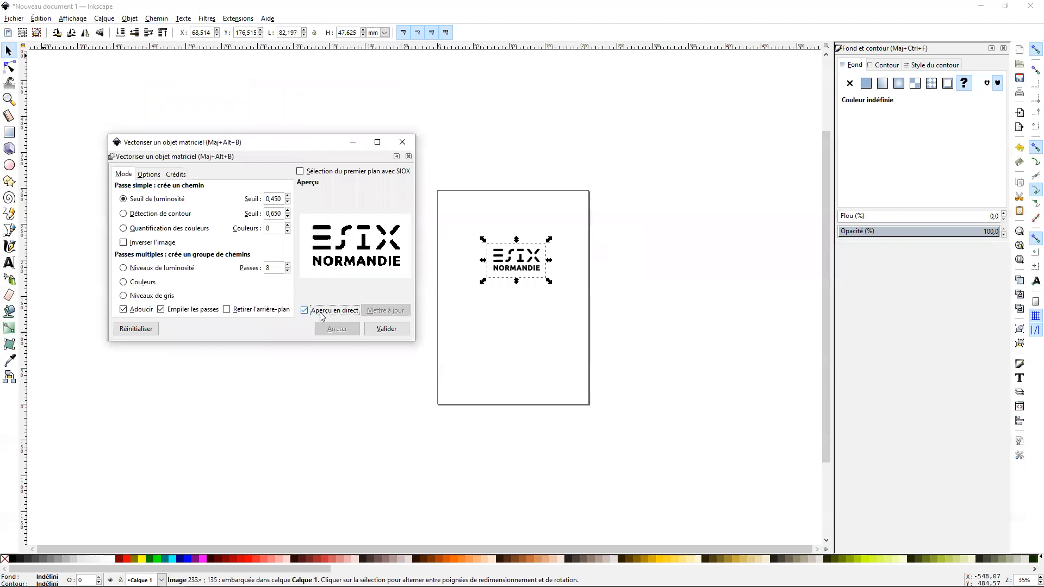
{"action": "left_click", "coordinate": [396, 332]}
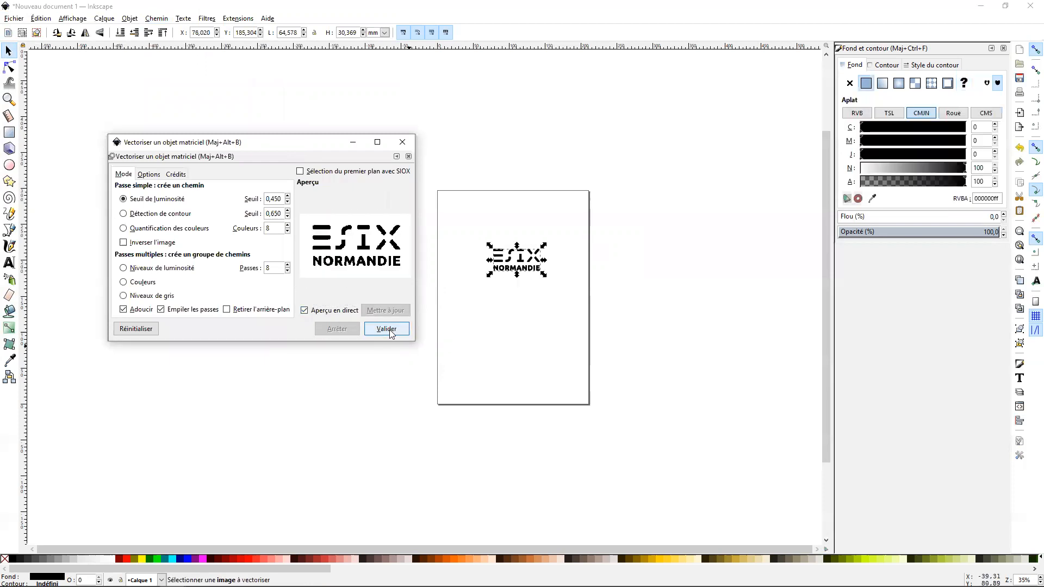
{"action": "left_click", "coordinate": [402, 142]}
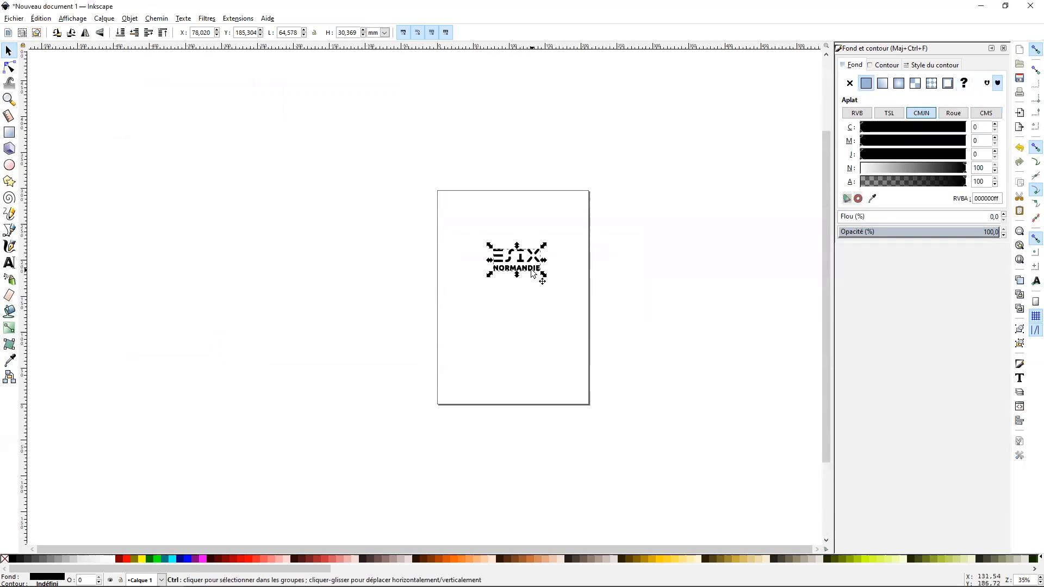
Move the traced logo path directly below the original image, to about X 78.2 mm and Y 138.4 mm.
{"action": "scroll", "coordinate": [523, 270], "scroll_direction": "up", "scroll_amount": 4, "text": "ctrl"}
{"action": "key", "text": "ctrl+d"}
{"action": "left_click_drag", "start_coordinate": [490, 247], "coordinate": [487, 383]}
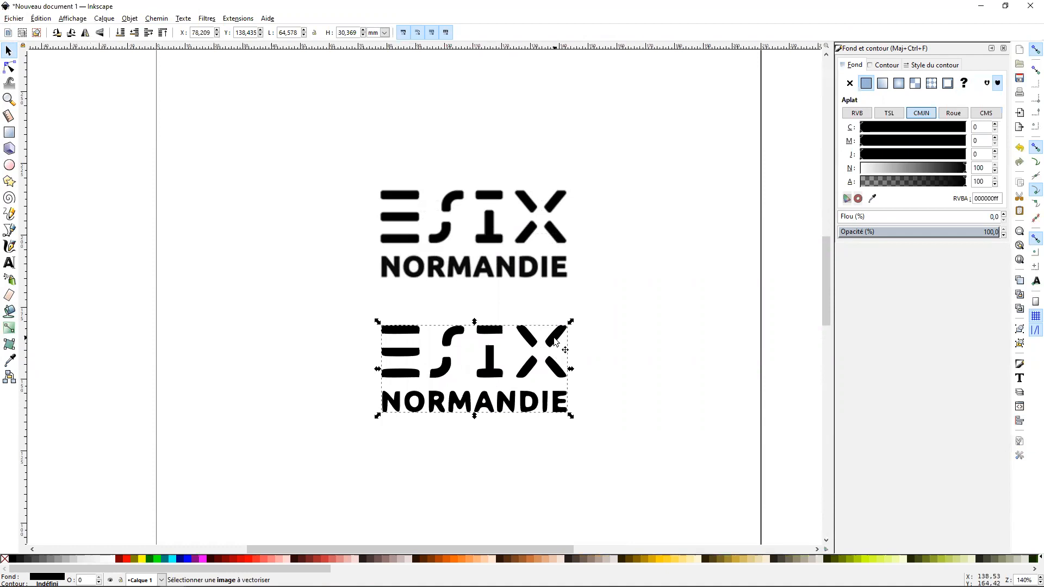
Try pulling the end node of the X's upper-right arm outward on the traced logo, and undo the change.
{"action": "key", "text": "n"}
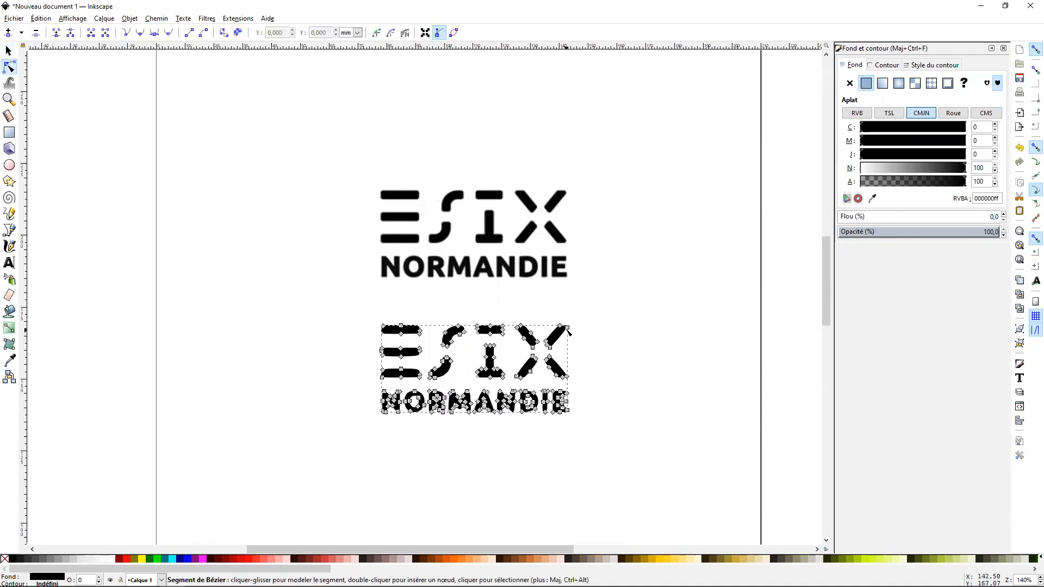
{"action": "left_click_drag", "start_coordinate": [566, 328], "coordinate": [616, 287]}
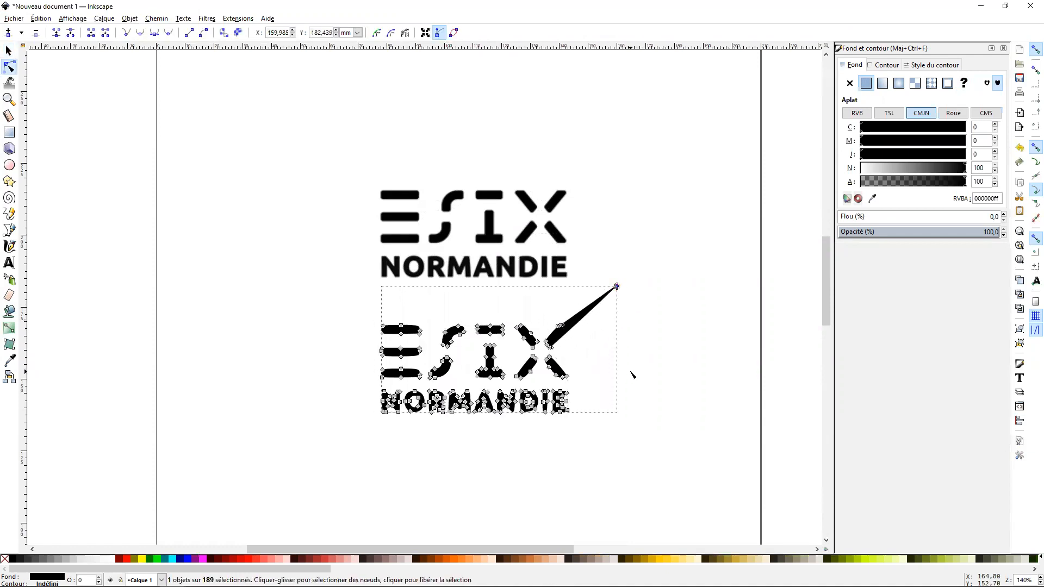
{"action": "key", "text": "ctrl+z"}
{"action": "key", "text": "Escape"}
{"action": "key", "text": "s"}
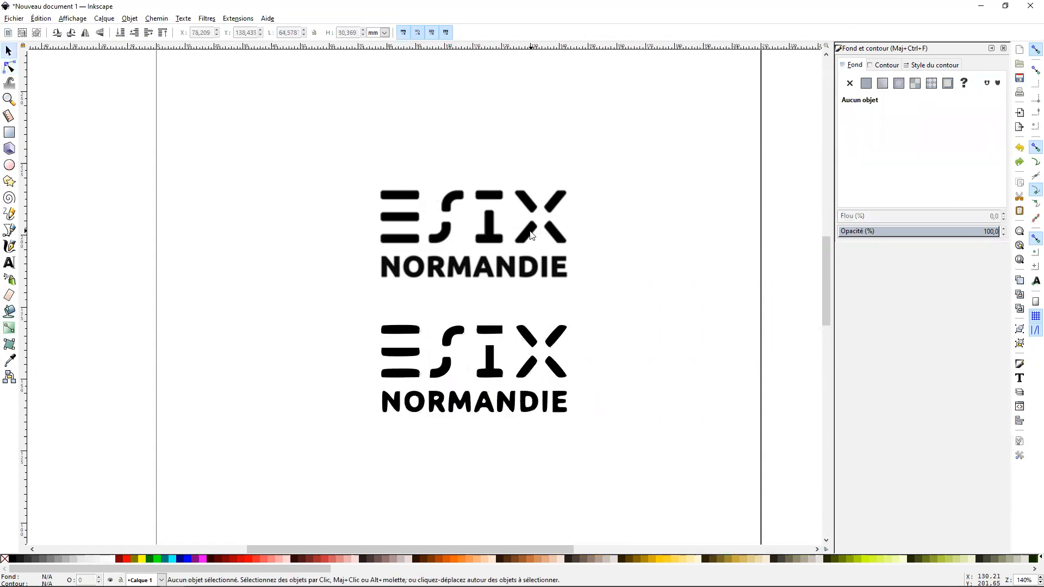
Delete the original bitmap logo above the traced path.
{"action": "left_click", "coordinate": [529, 234]}
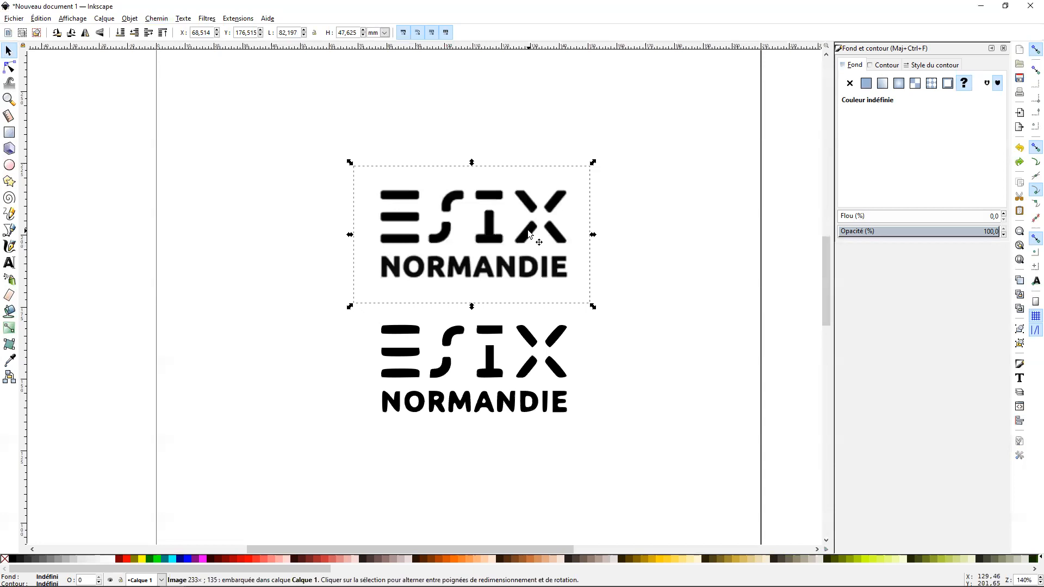
{"action": "key", "text": "Delete"}
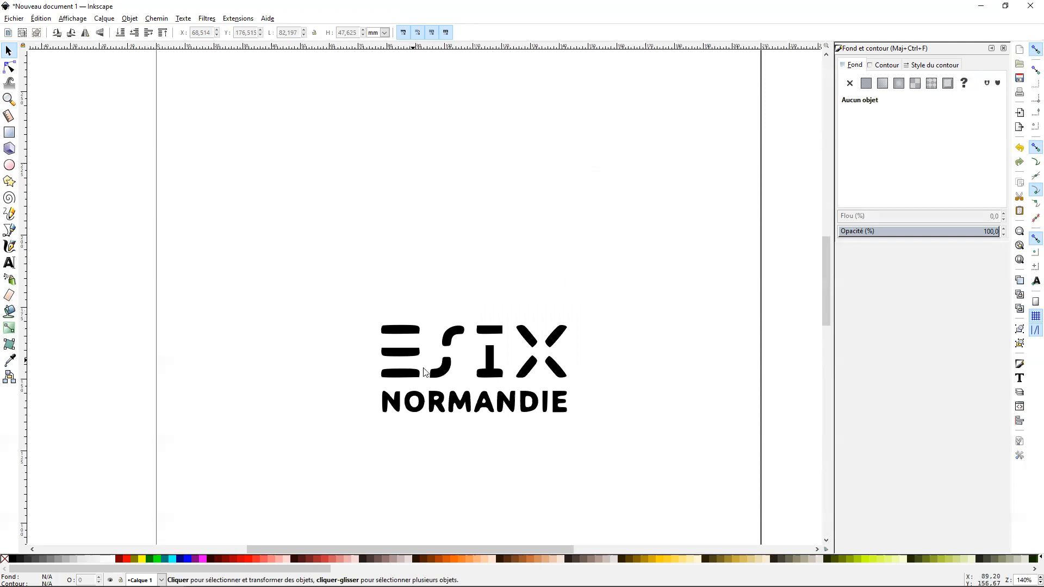
Give the traced logo a flat-colour stroke and remove its fill.
{"action": "left_click_drag", "start_coordinate": [361, 305], "coordinate": [611, 451]}
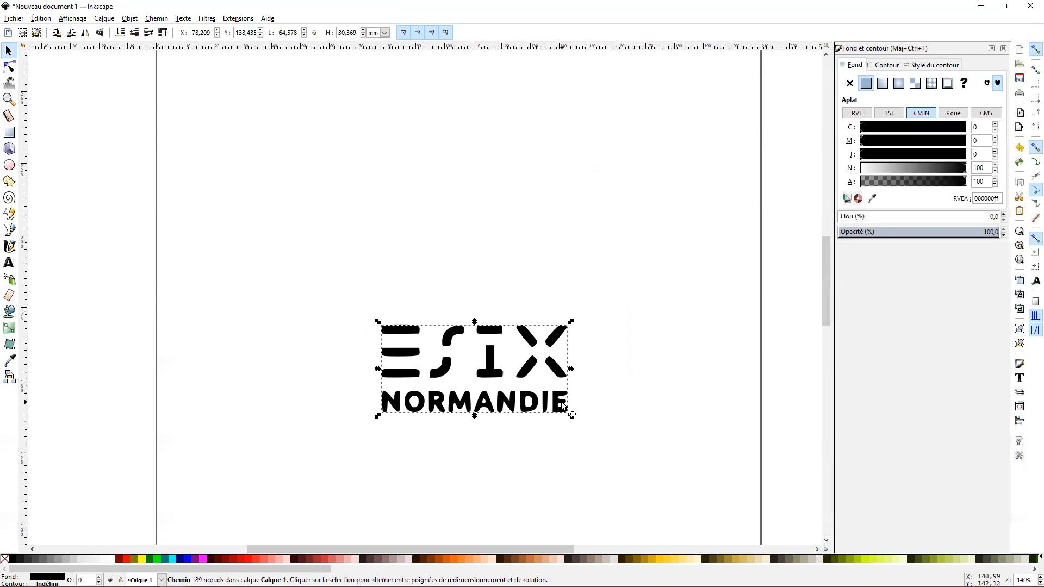
{"action": "right_click", "coordinate": [495, 335]}
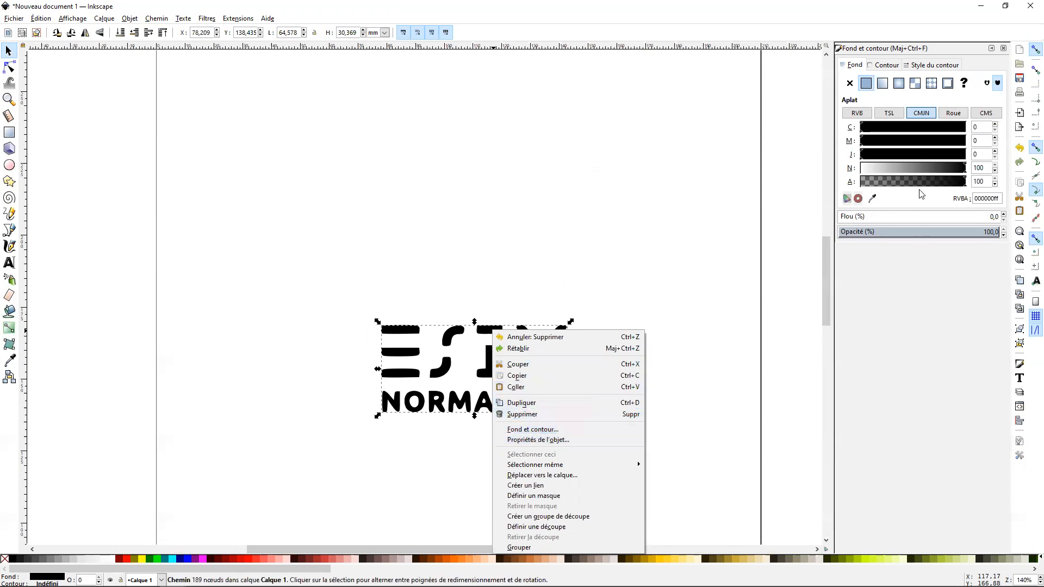
{"action": "left_click", "coordinate": [576, 429]}
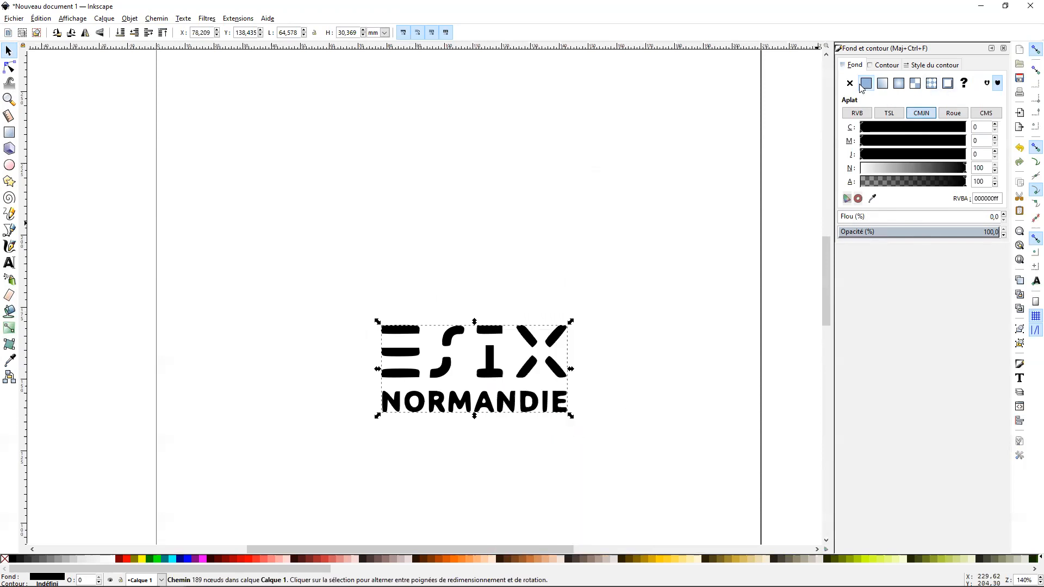
{"action": "left_click", "coordinate": [885, 66]}
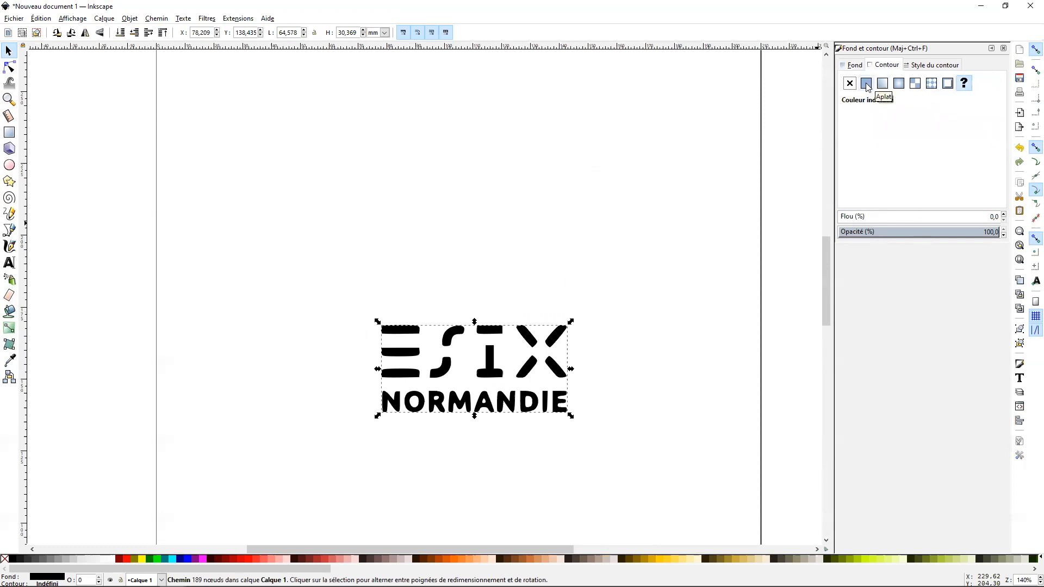
{"action": "left_click", "coordinate": [867, 85]}
{"action": "left_click", "coordinate": [854, 65]}
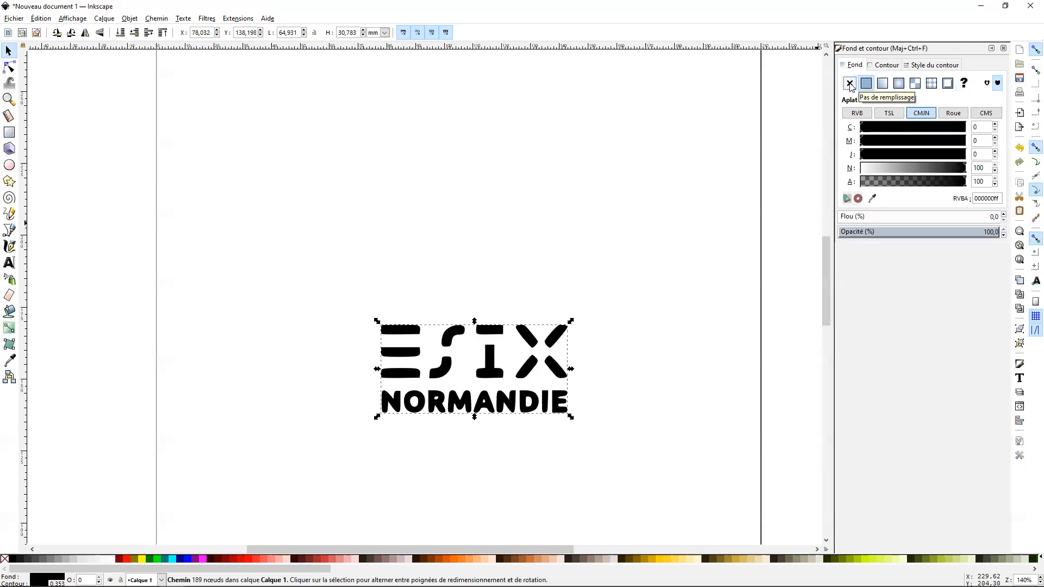
{"action": "left_click", "coordinate": [850, 84]}
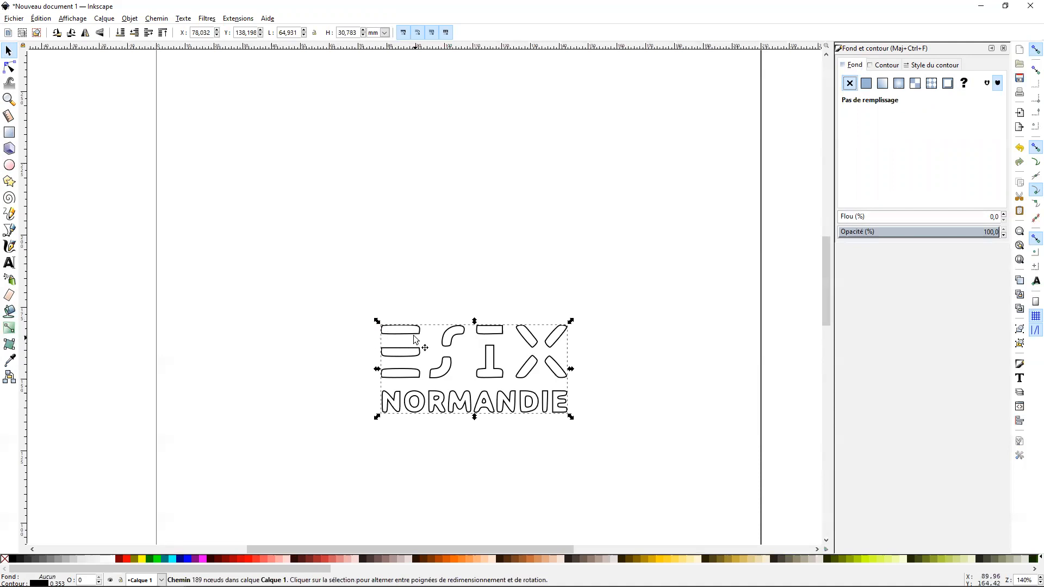
{"action": "left_click", "coordinate": [370, 356]}
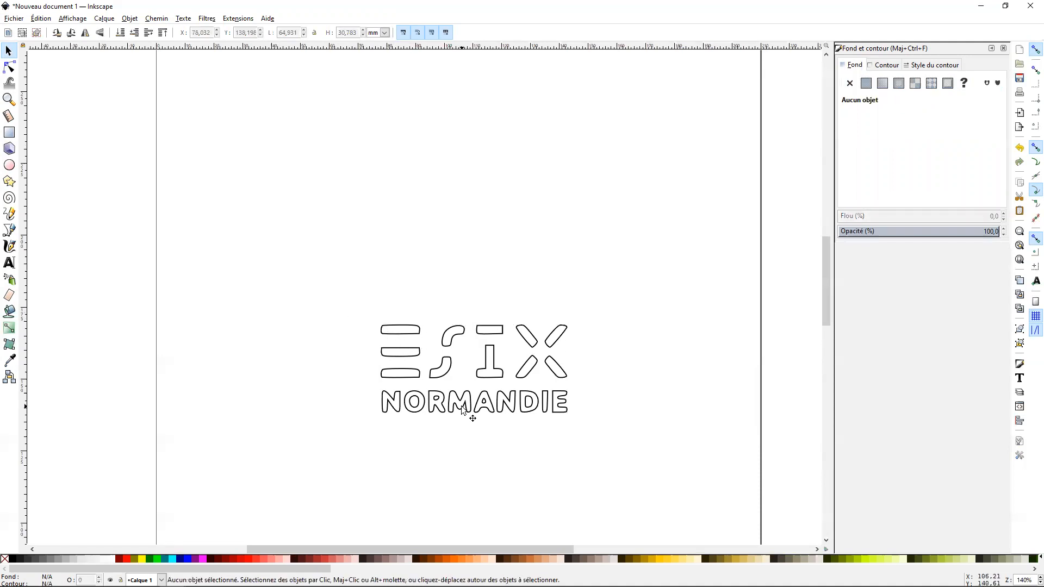
Save the outlined logo to the Bureau folder as dessin.dxf in AutoCAD DXF R14 format with the default export options.
{"action": "scroll", "coordinate": [472, 415], "scroll_direction": "down", "scroll_amount": 2}
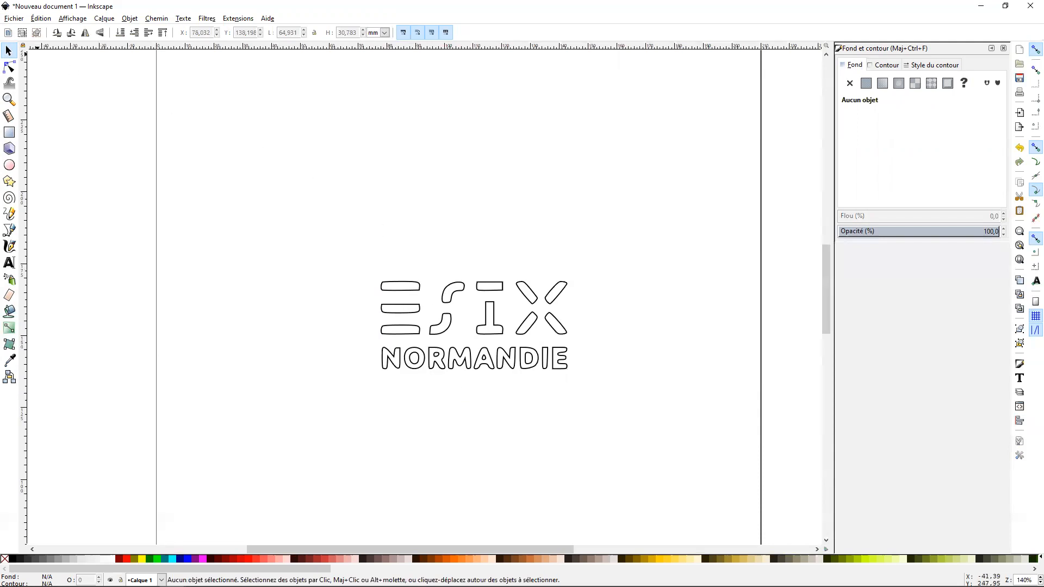
{"action": "left_click", "coordinate": [14, 19]}
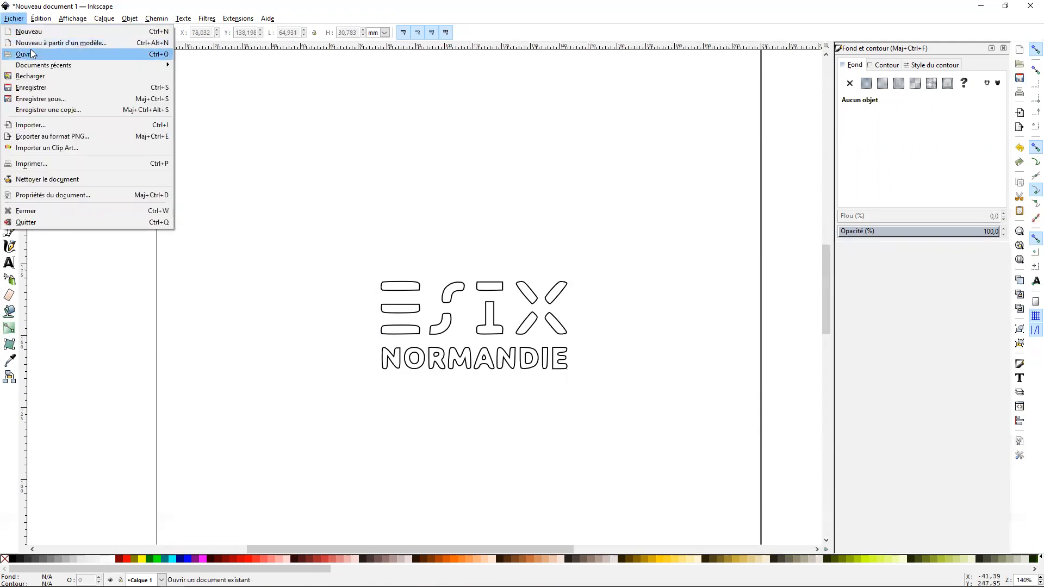
{"action": "left_click", "coordinate": [67, 100]}
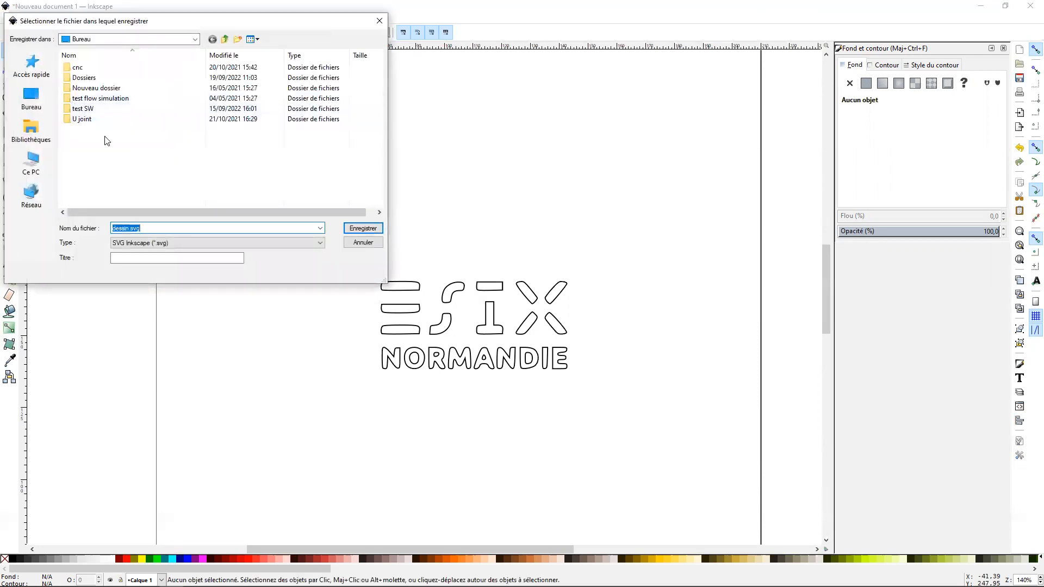
{"action": "left_click", "coordinate": [31, 98]}
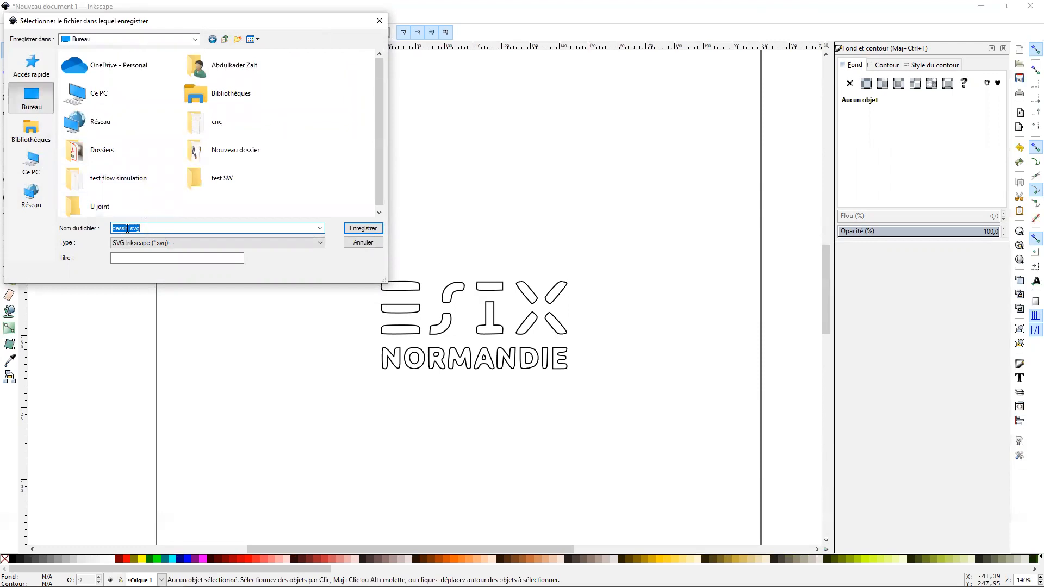
{"action": "left_click", "coordinate": [153, 243]}
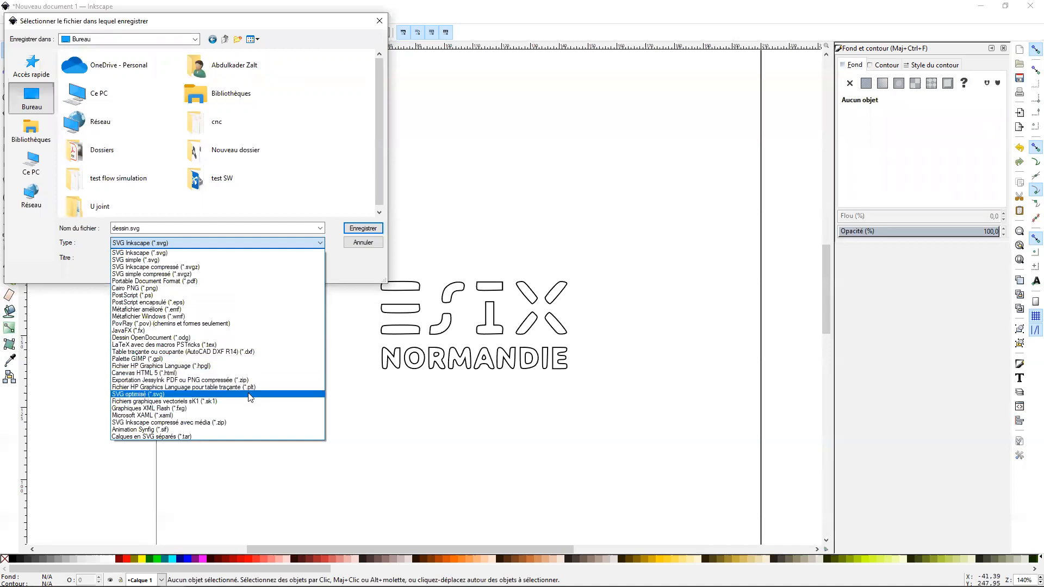
{"action": "left_click", "coordinate": [267, 352]}
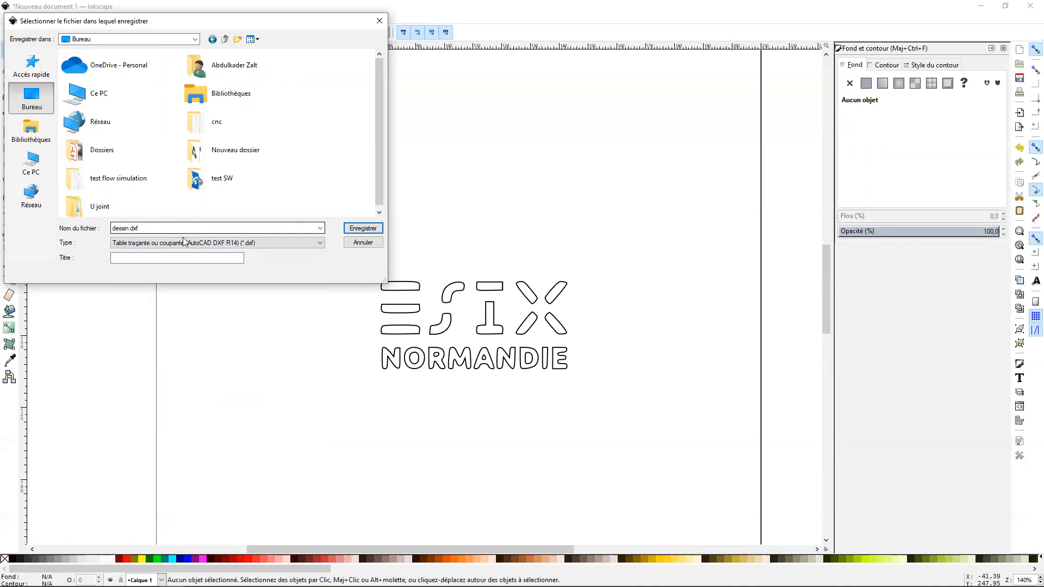
{"action": "left_click", "coordinate": [365, 228]}
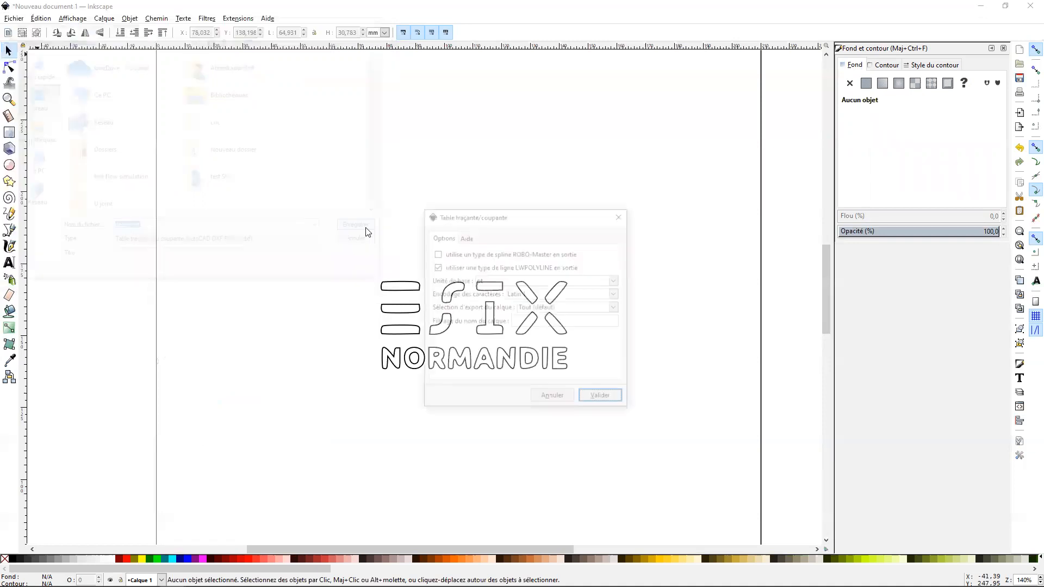
{"action": "left_click", "coordinate": [603, 399]}
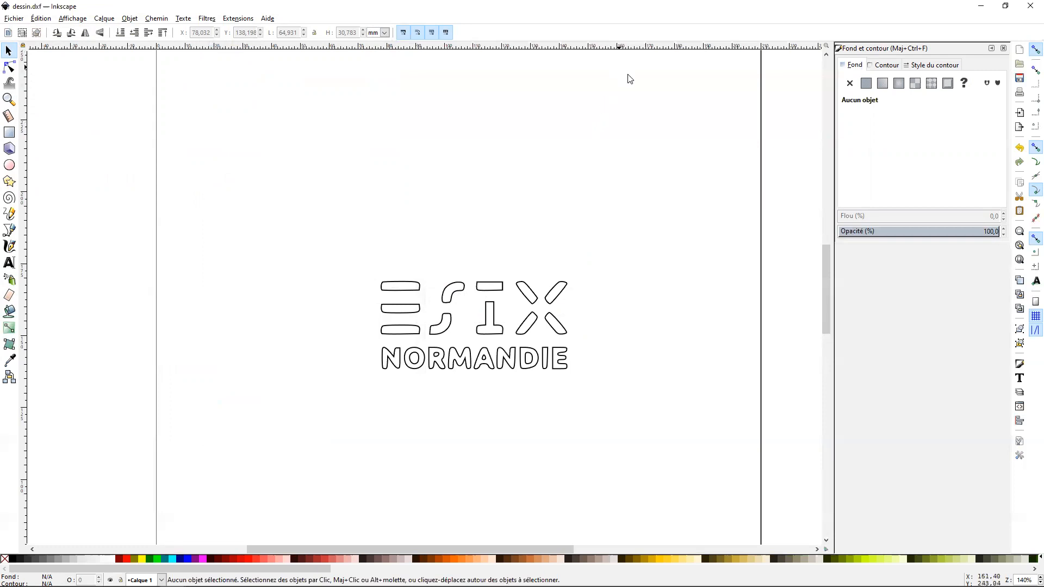
Switch to SOLIDWORKS and start a new sketch on the front plane (Plan de face).
{"action": "left_click", "coordinate": [982, 7]}
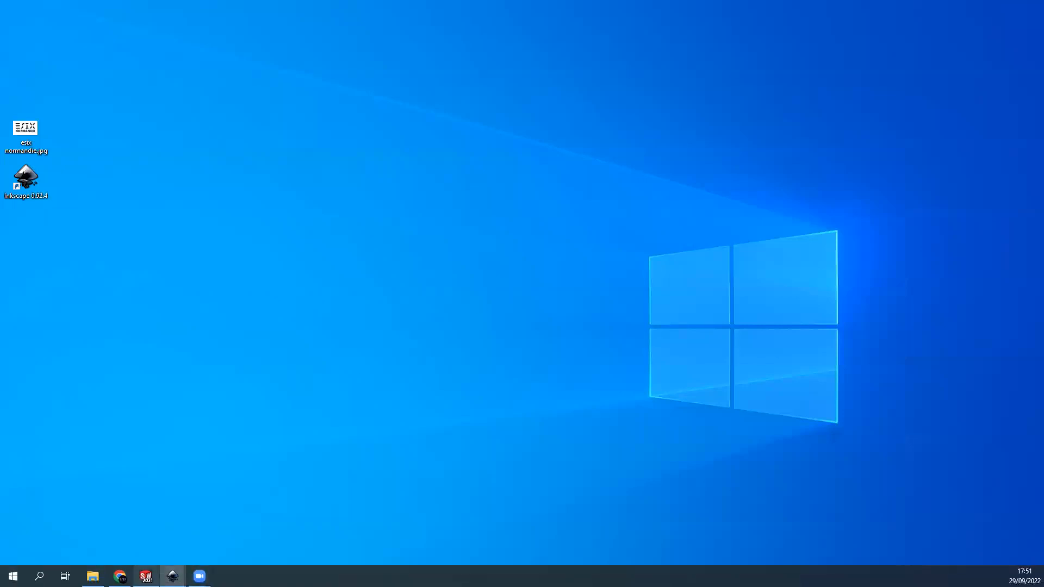
{"action": "left_click", "coordinate": [145, 576]}
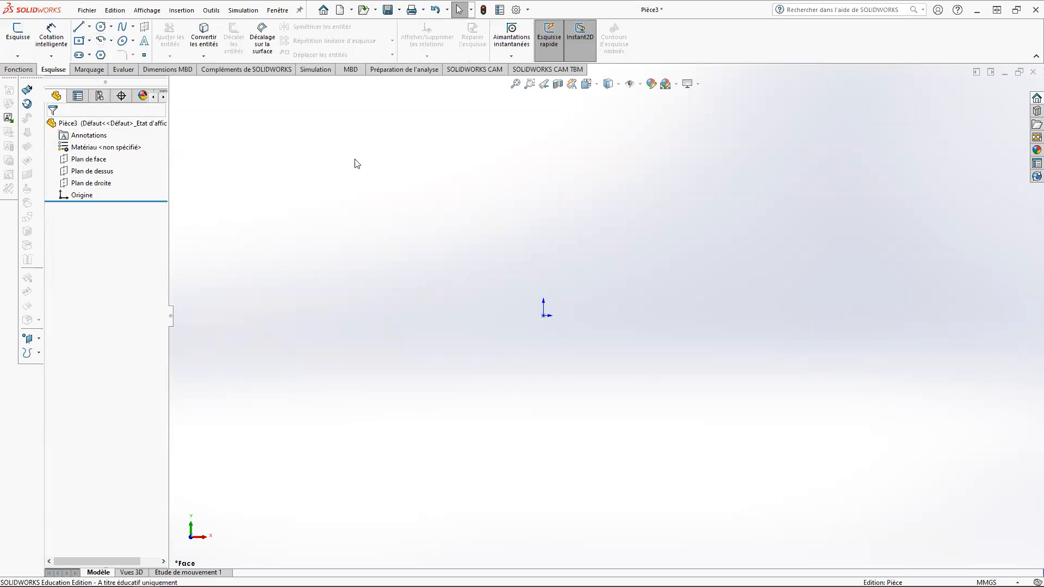
{"action": "left_click", "coordinate": [99, 160]}
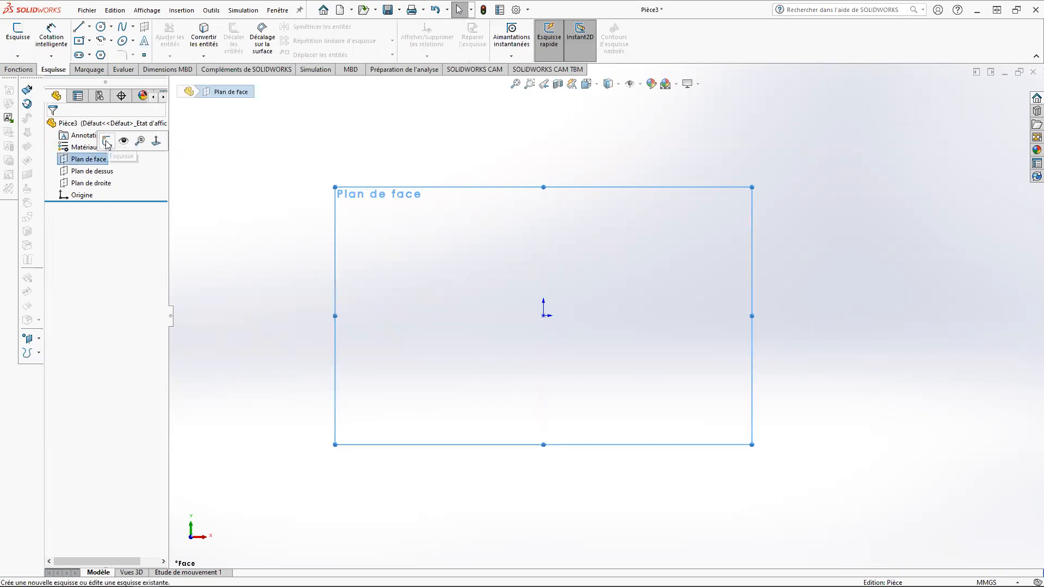
{"action": "left_click", "coordinate": [106, 142]}
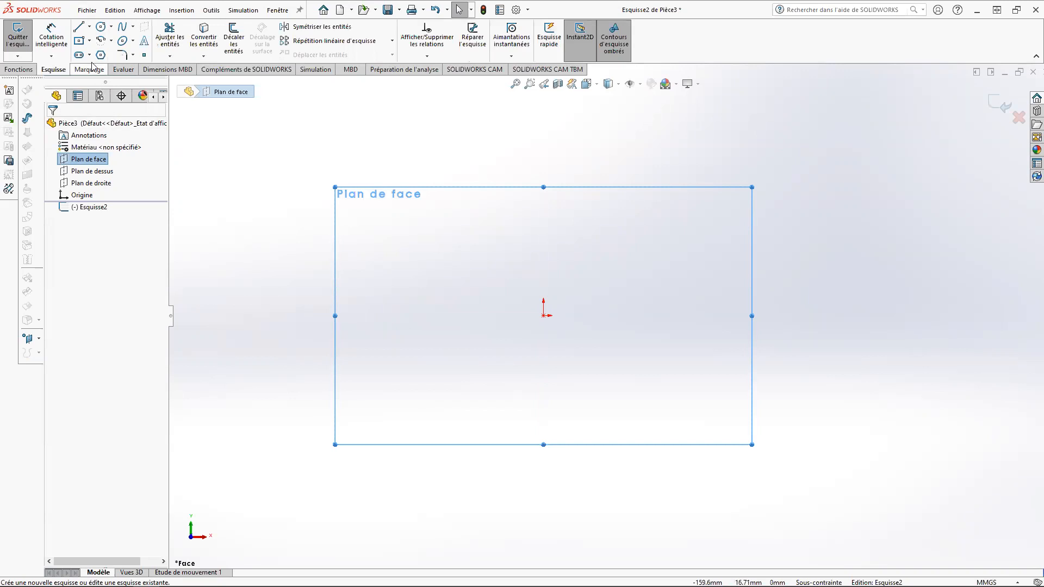
Load dessin.dxf from the Bureau folder as a sketch block to insert, using the AutoCAD DXF Blocks file type.
{"action": "left_click", "coordinate": [212, 10]}
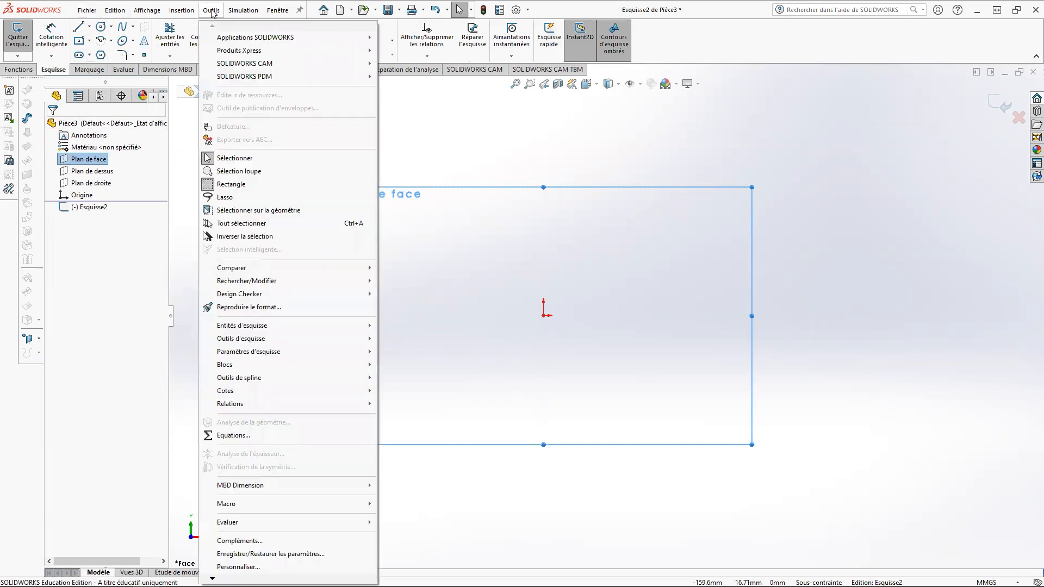
{"action": "mouse_move", "coordinate": [303, 369]}
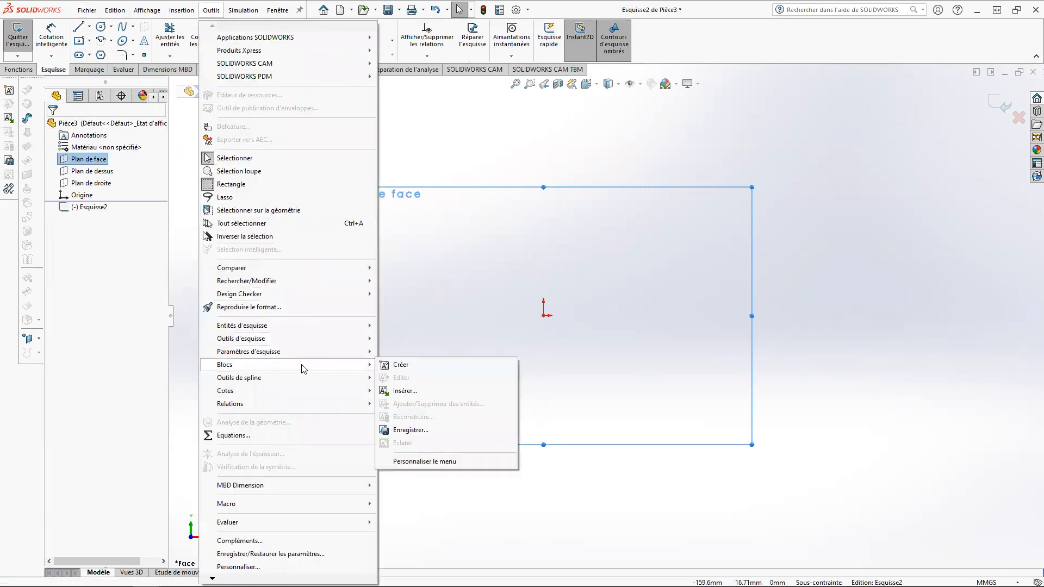
{"action": "left_click", "coordinate": [419, 391]}
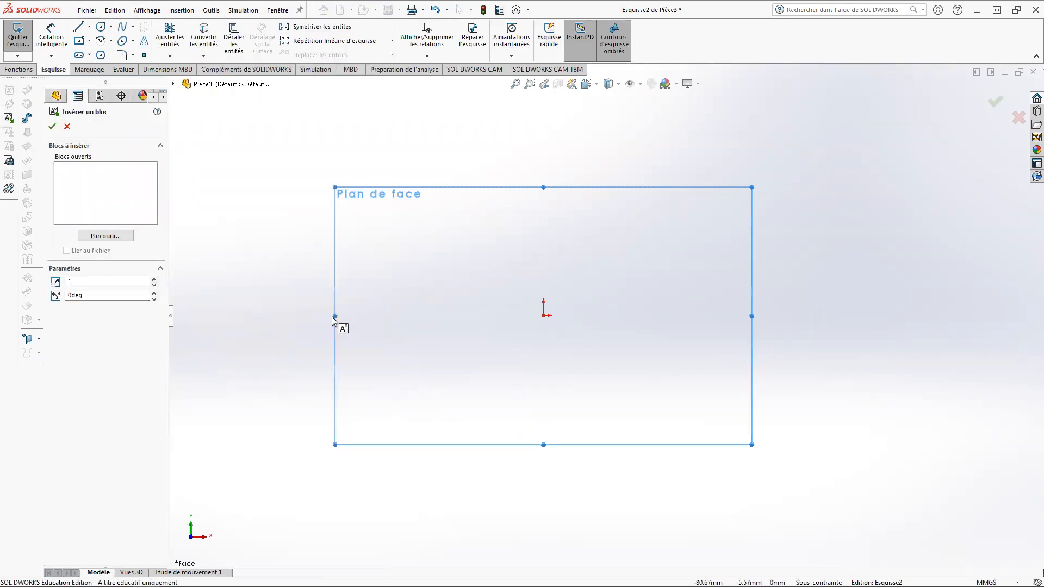
{"action": "left_click", "coordinate": [111, 236]}
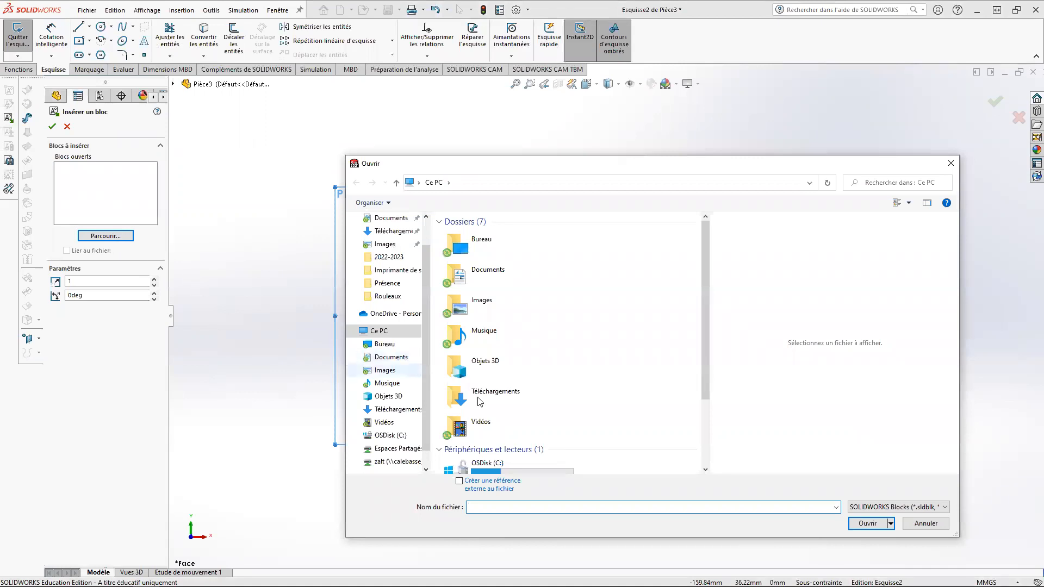
{"action": "left_click_drag", "start_coordinate": [706, 315], "coordinate": [720, 396]}
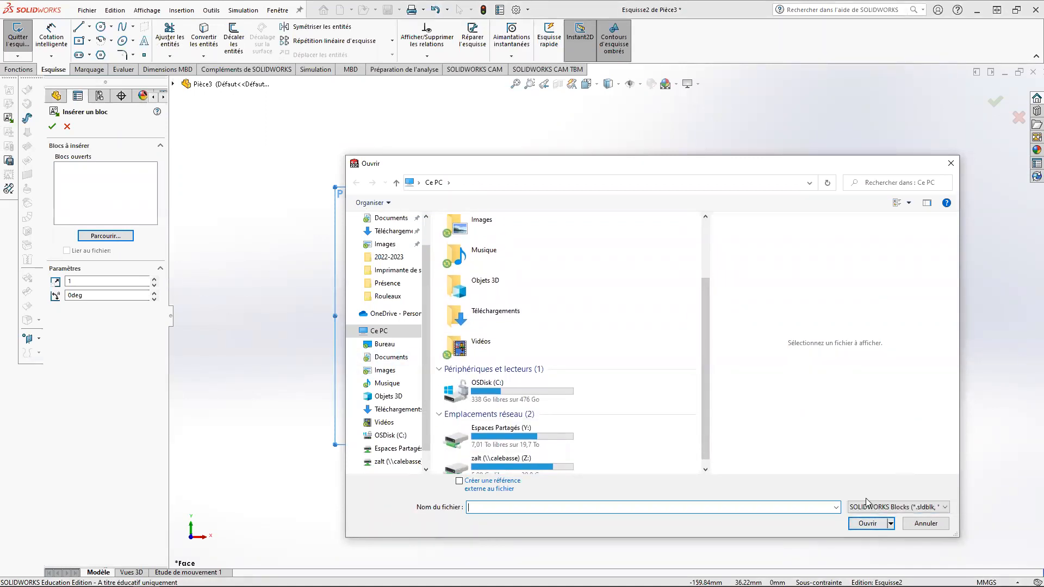
{"action": "left_click", "coordinate": [891, 514]}
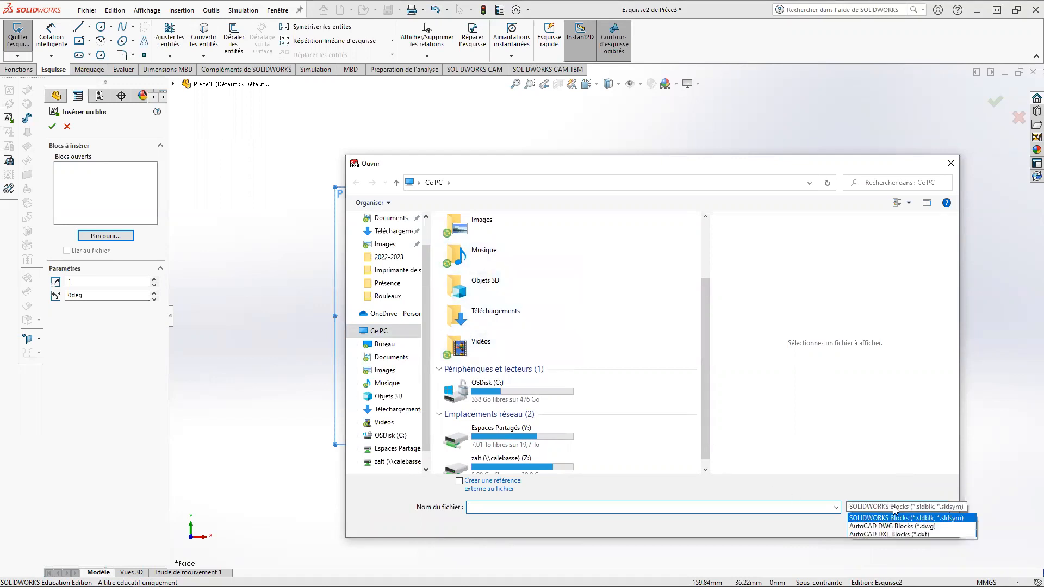
{"action": "left_click", "coordinate": [896, 534]}
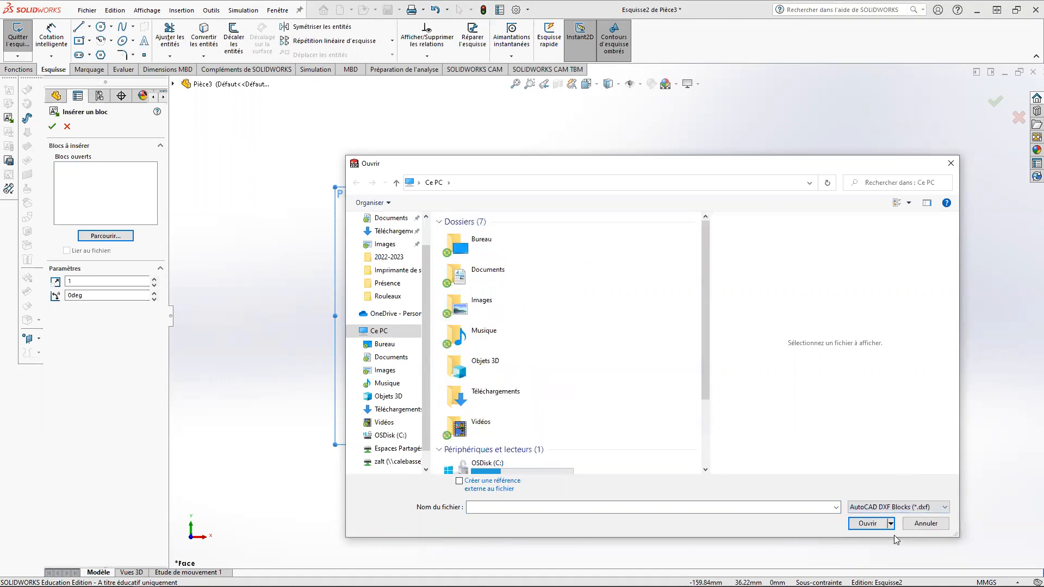
{"action": "left_click_drag", "start_coordinate": [706, 322], "coordinate": [642, 287]}
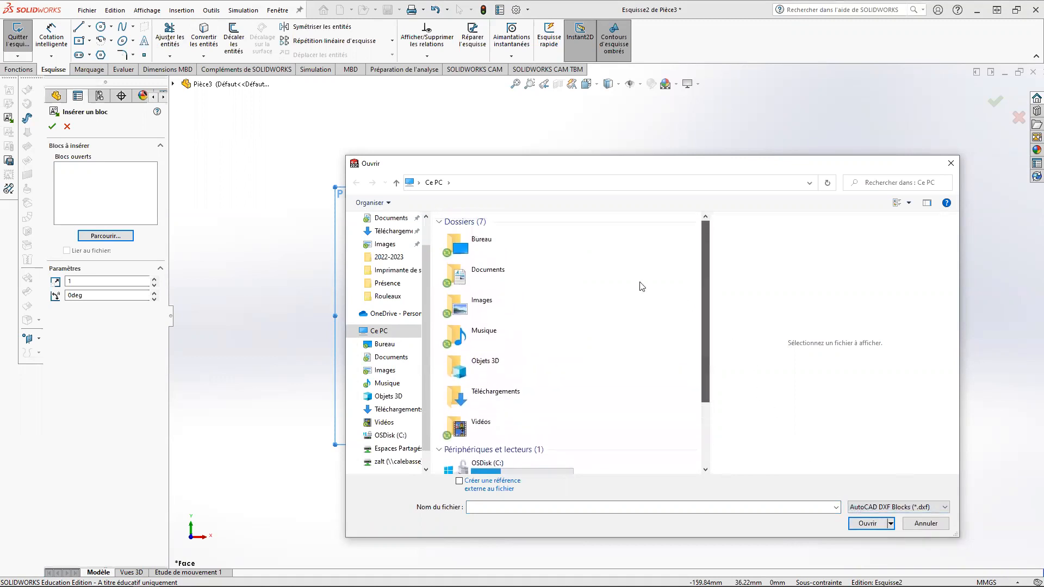
{"action": "double_click", "coordinate": [469, 245]}
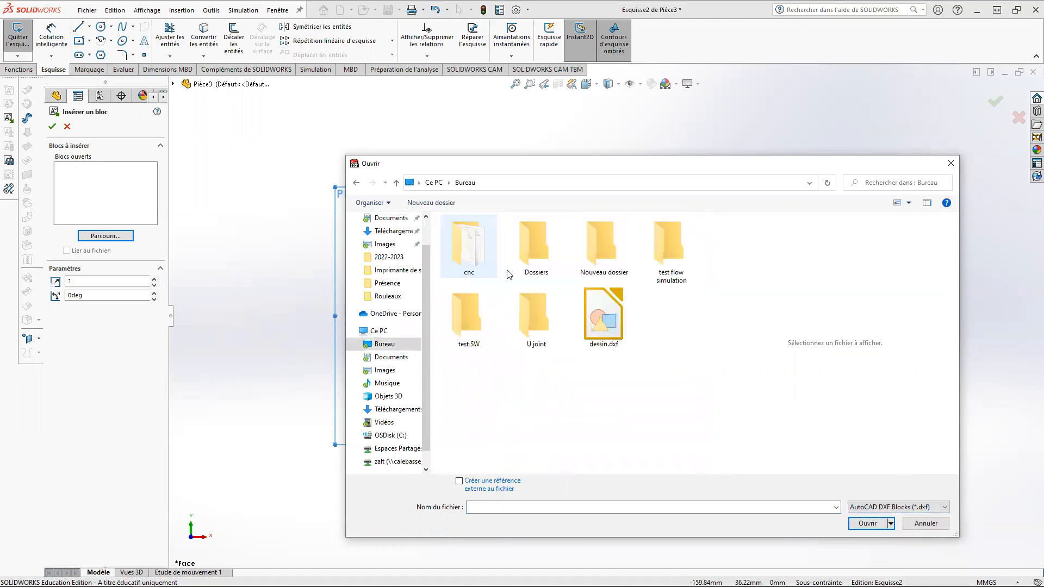
{"action": "left_click", "coordinate": [606, 316]}
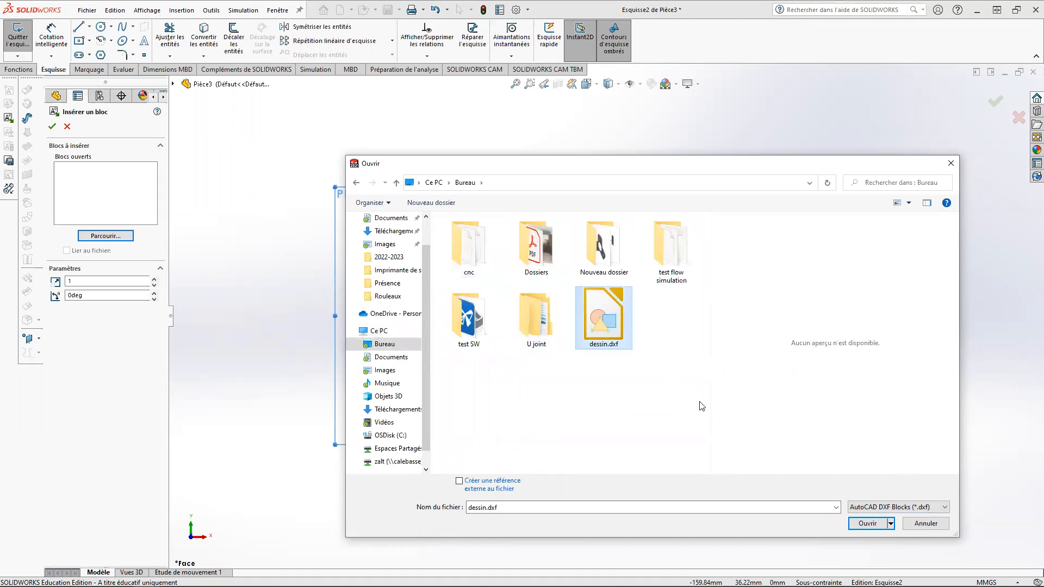
{"action": "left_click", "coordinate": [853, 523]}
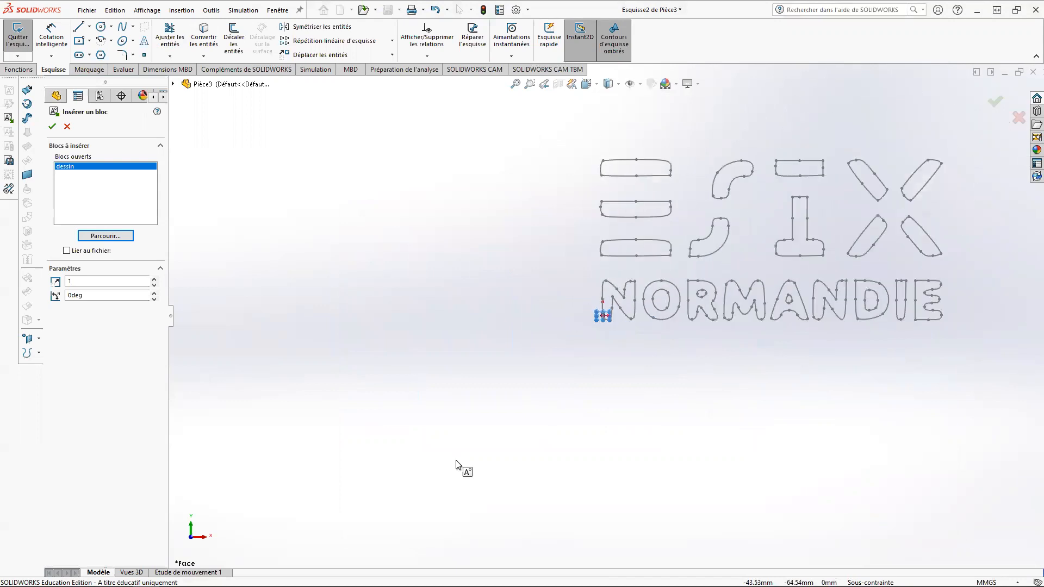
Place one copy of the logo block over the sketch origin and shift it slightly up and to the left.
{"action": "left_click", "coordinate": [503, 375]}
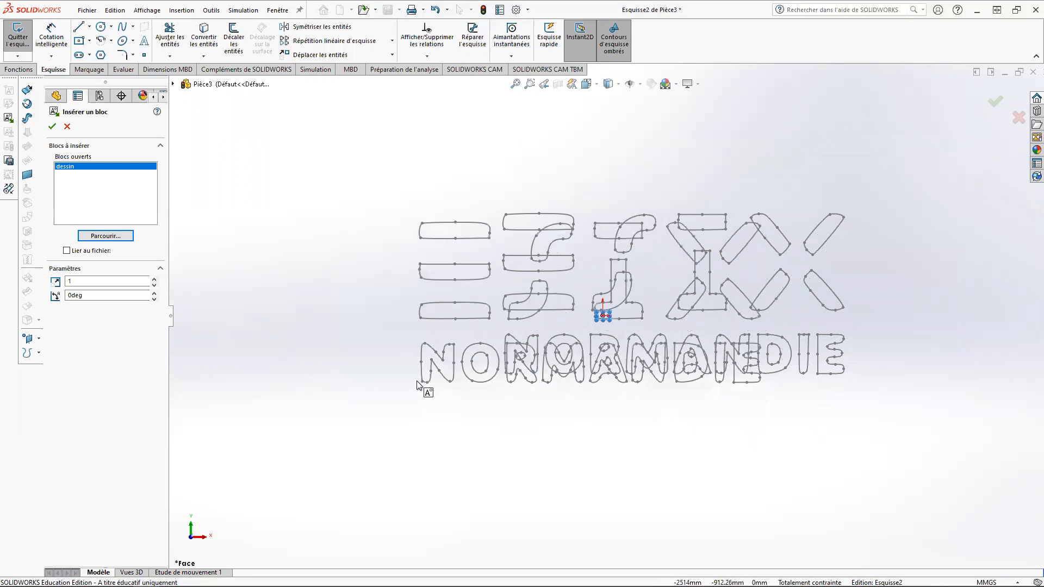
{"action": "key", "text": "Escape"}
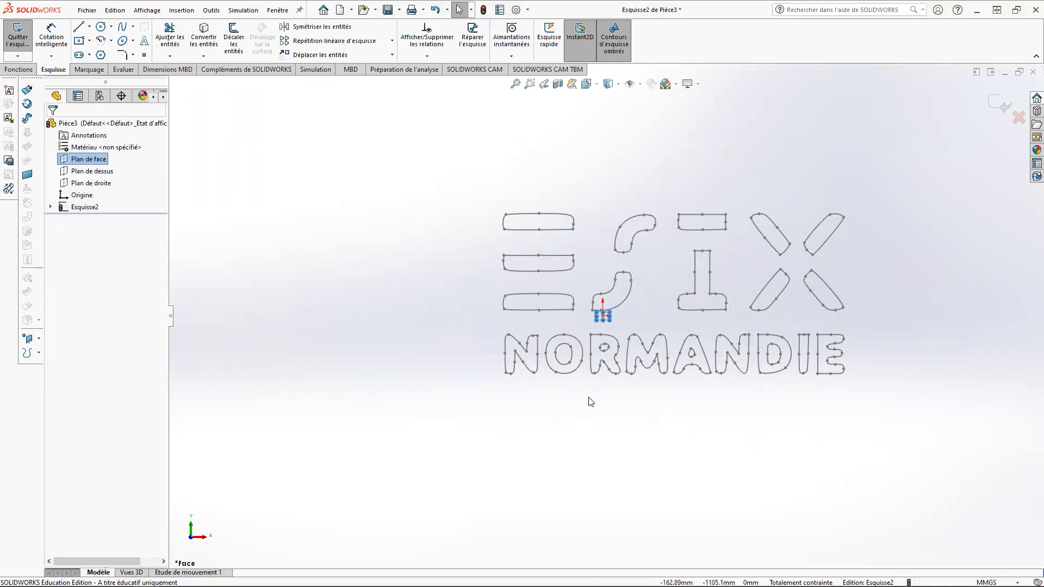
{"action": "left_click_drag", "start_coordinate": [459, 195], "coordinate": [905, 431]}
{"action": "mouse_move", "coordinate": [845, 216]}
{"action": "left_mouse_down"}
{"action": "mouse_move", "coordinate": [807, 241]}
{"action": "mouse_move", "coordinate": [827, 198]}
{"action": "mouse_move", "coordinate": [808, 192]}
{"action": "mouse_move", "coordinate": [813, 210]}
{"action": "left_mouse_up"}
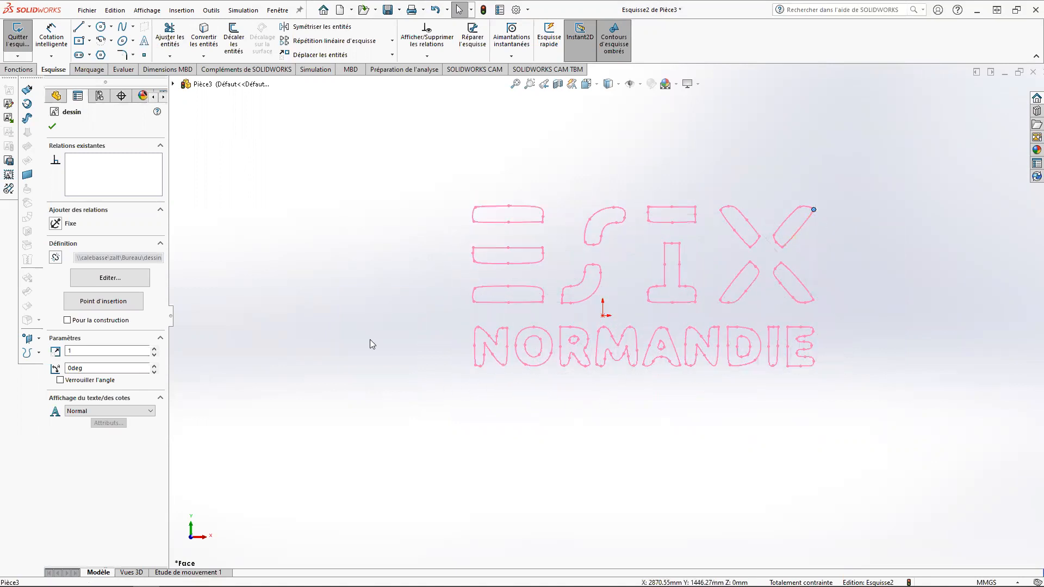
{"action": "left_click", "coordinate": [53, 127]}
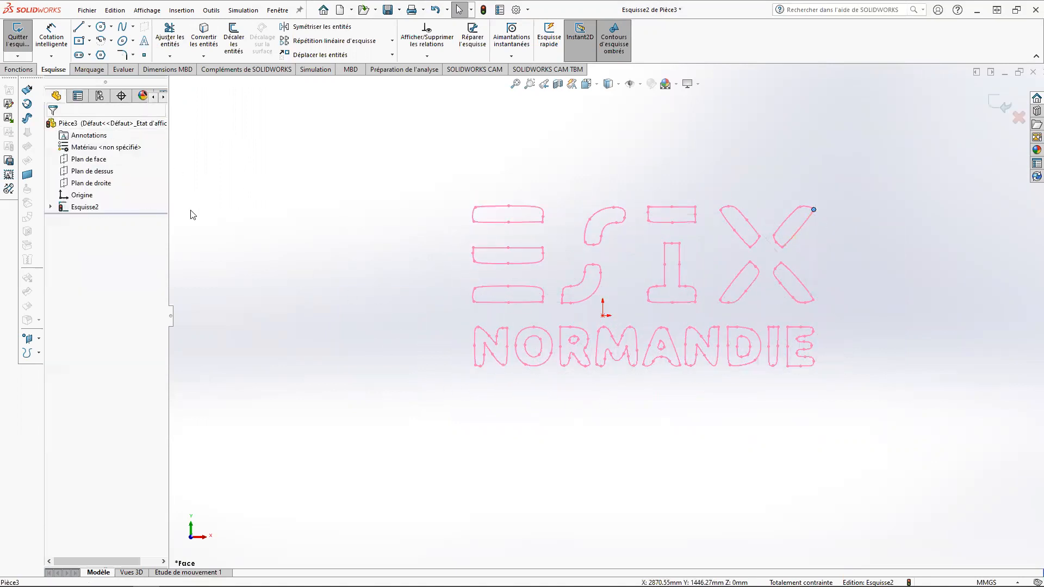
Try to scale the inserted dessin block with the Scale Entities tool.
{"action": "left_click", "coordinate": [50, 207]}
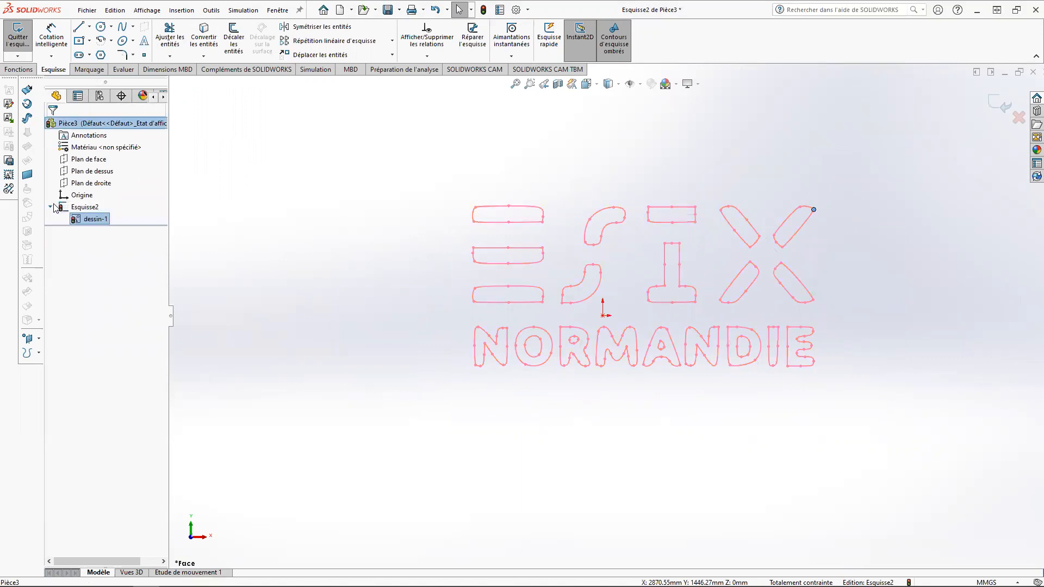
{"action": "left_click", "coordinate": [392, 55]}
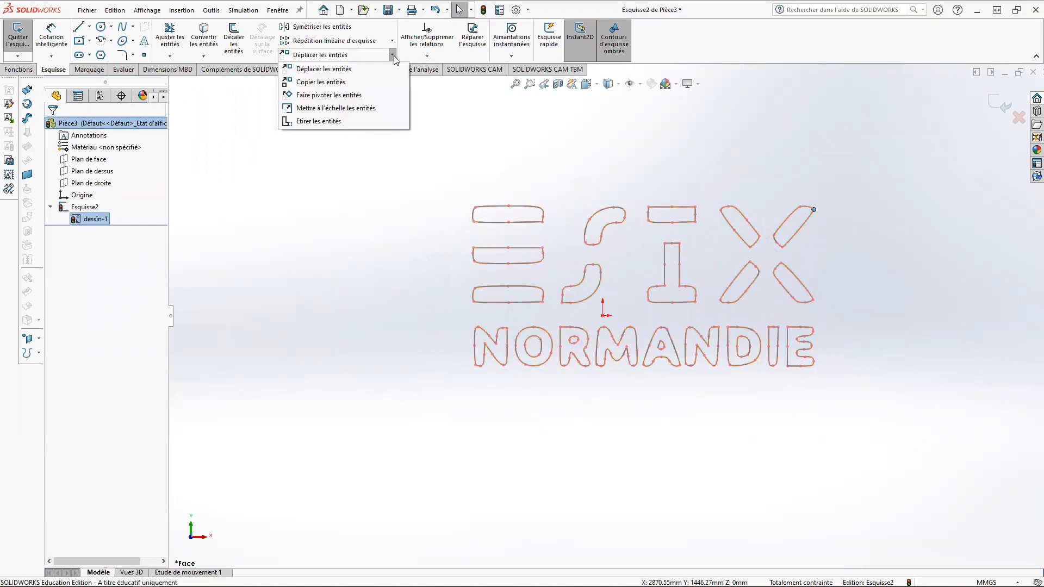
{"action": "left_click", "coordinate": [366, 112]}
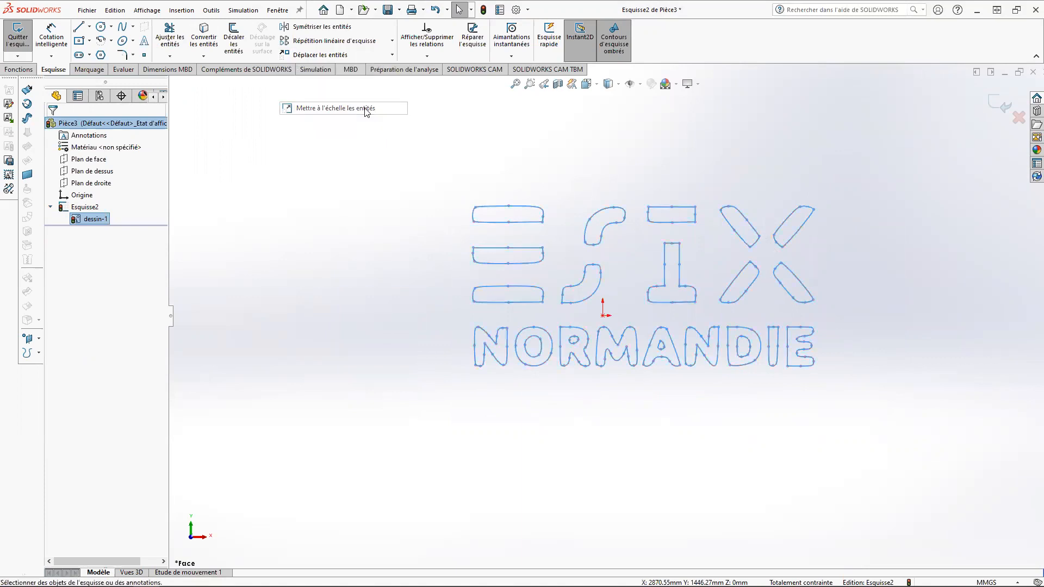
{"action": "mouse_move", "coordinate": [501, 254]}
{"action": "left_mouse_down"}
{"action": "mouse_move", "coordinate": [943, 447]}
{"action": "mouse_move", "coordinate": [933, 443]}
{"action": "left_mouse_up"}
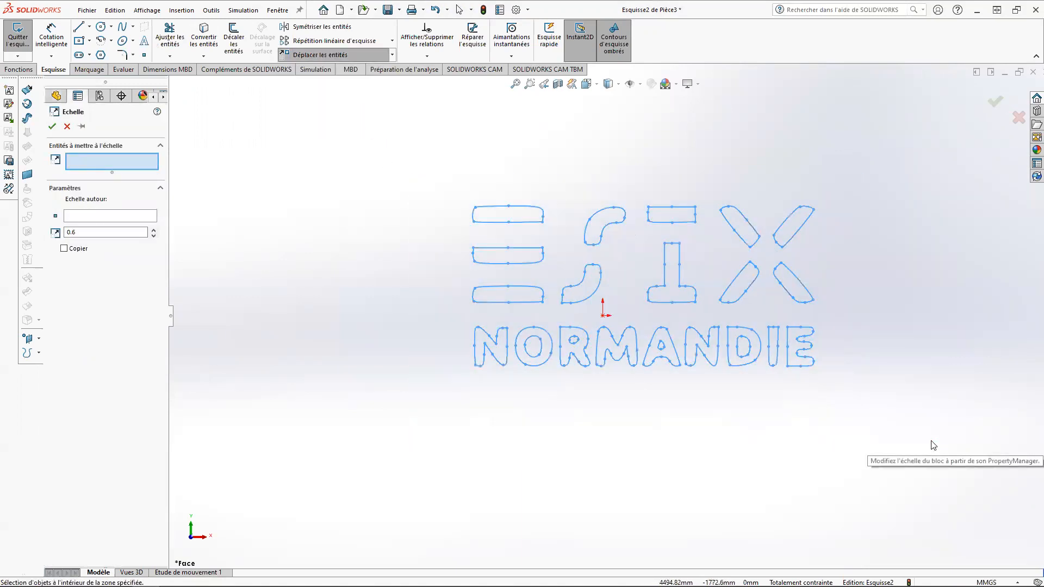
{"action": "left_click", "coordinate": [995, 107]}
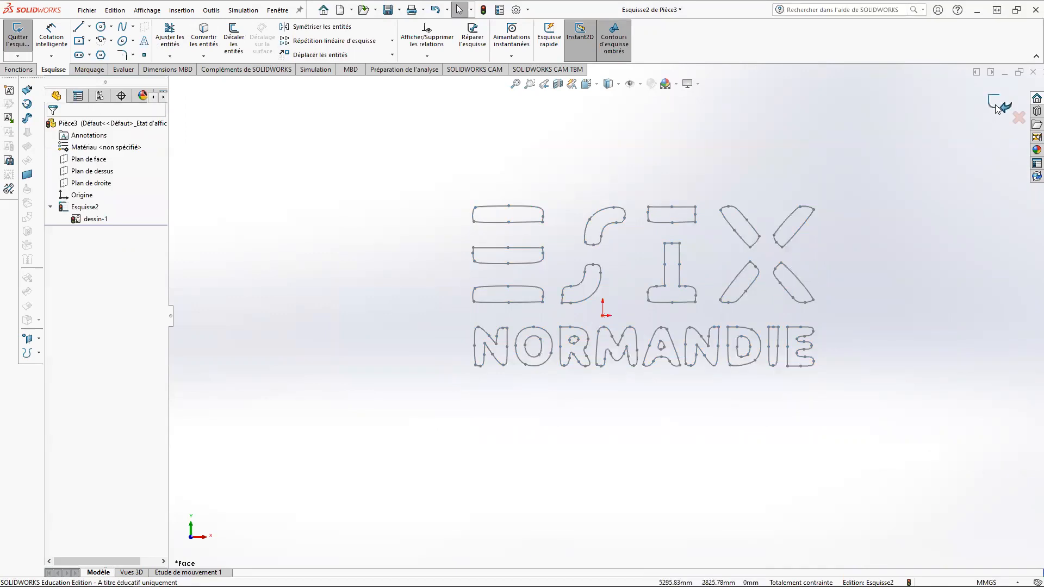
Exit Esquisse2, reopen it for editing, and open its dessin-1 block for editing.
{"action": "left_click", "coordinate": [995, 106]}
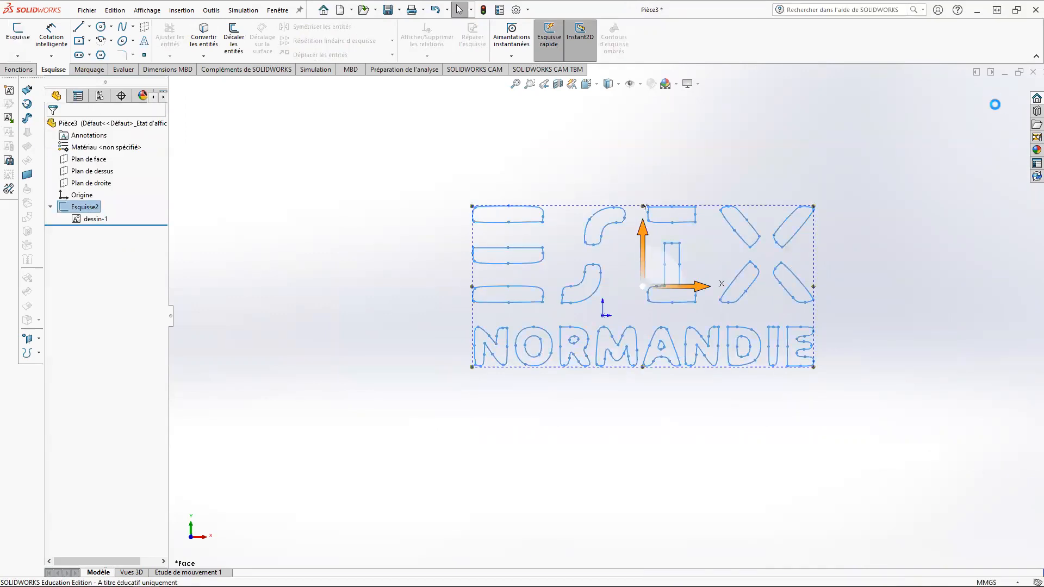
{"action": "left_click", "coordinate": [648, 441]}
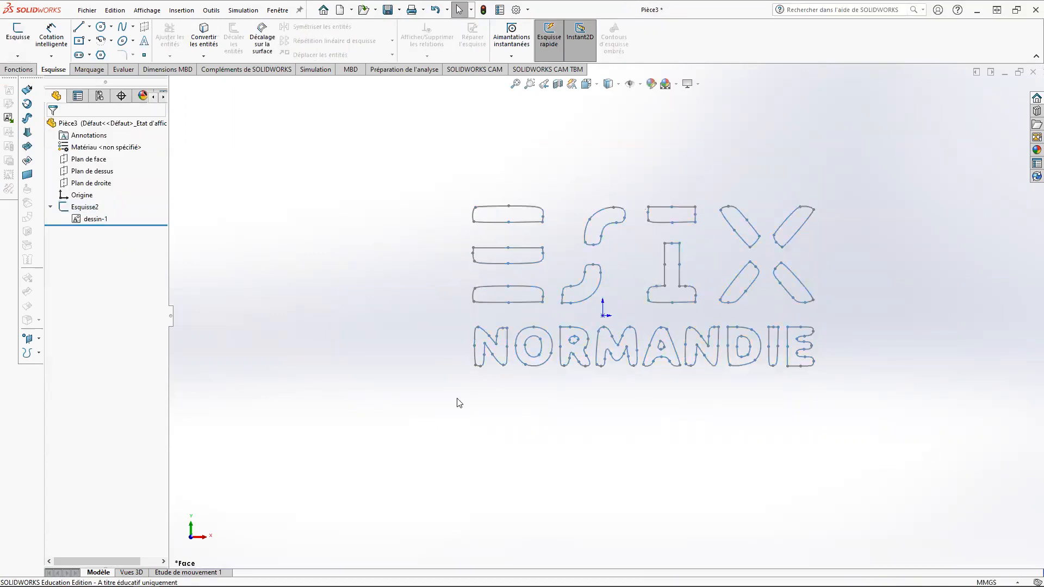
{"action": "right_click", "coordinate": [91, 211]}
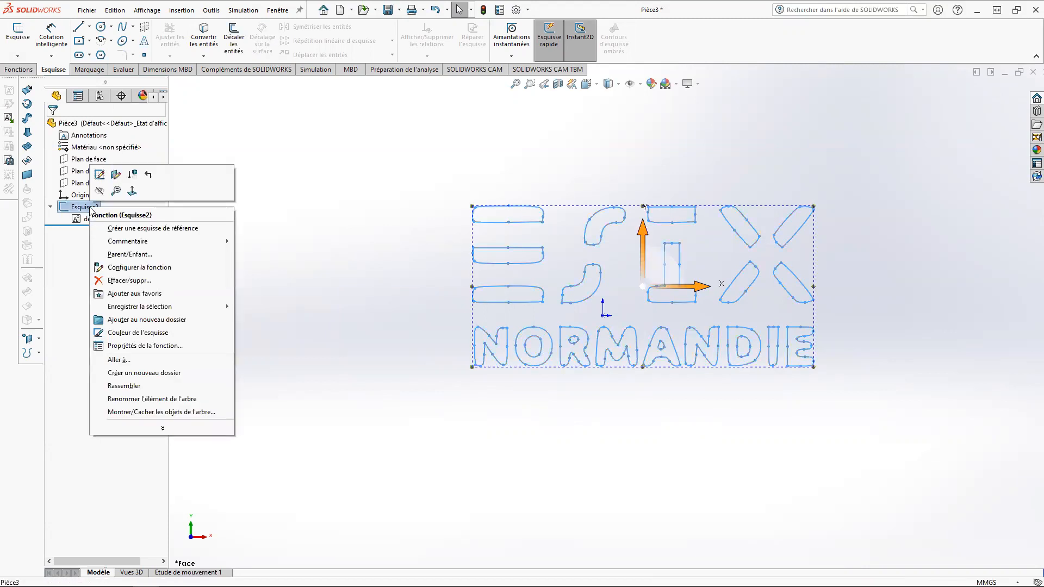
{"action": "left_click", "coordinate": [100, 176]}
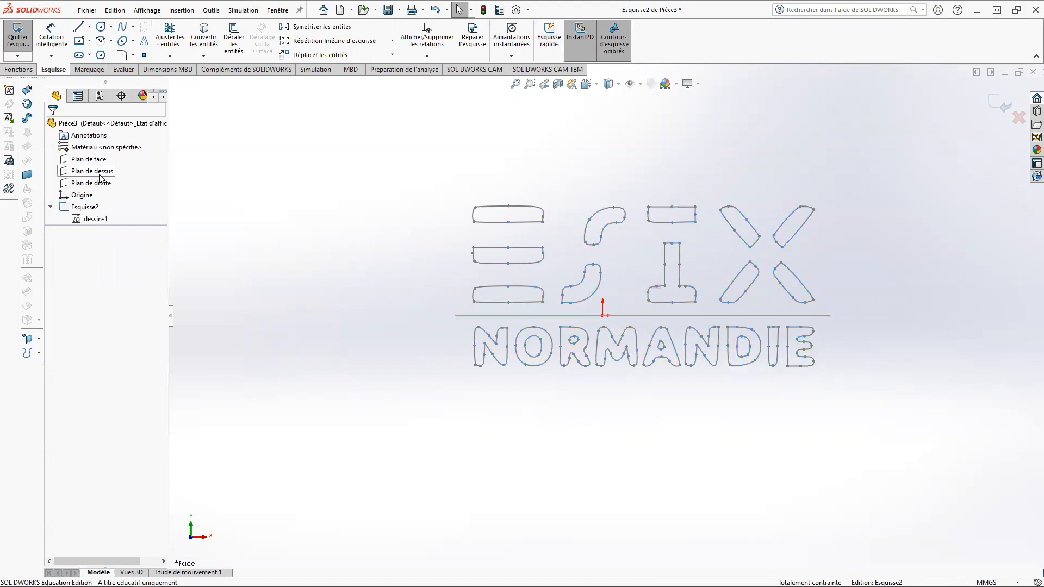
{"action": "right_click", "coordinate": [96, 221]}
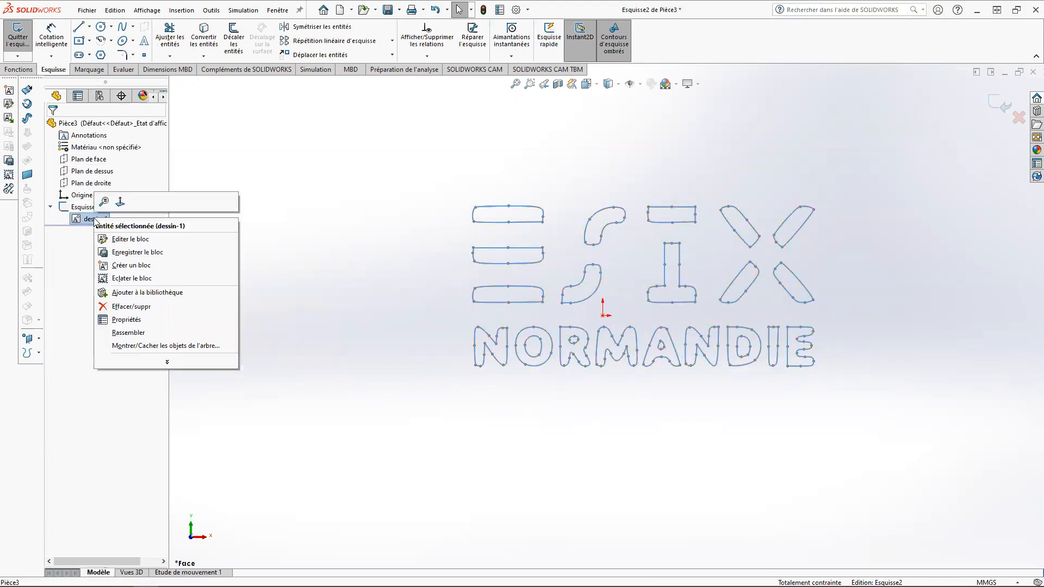
{"action": "left_click", "coordinate": [119, 239]}
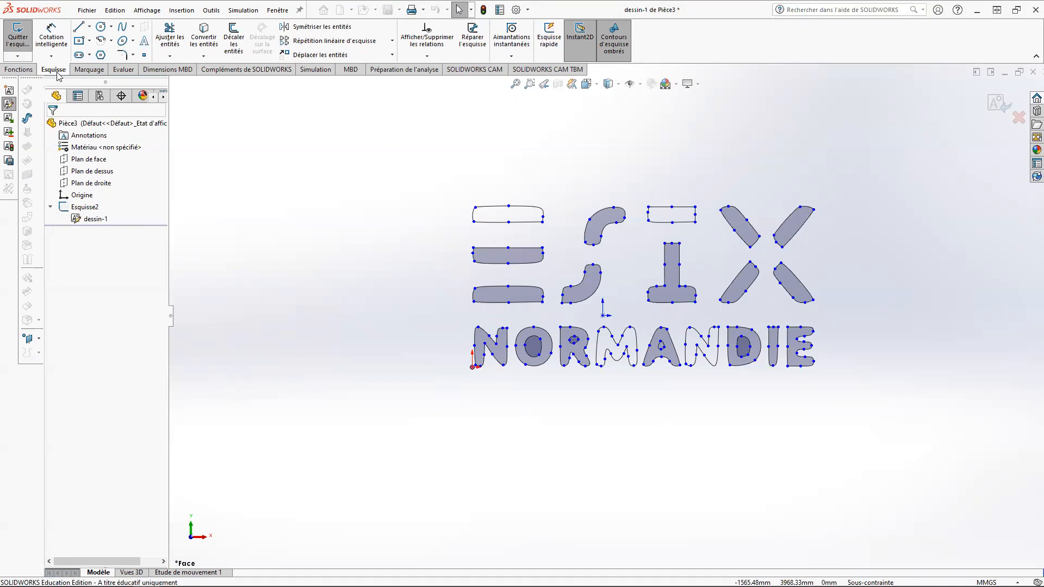
Scale all the logo entities inside the block by a factor of 0.2 about the block's insertion point.
{"action": "left_click", "coordinate": [390, 56]}
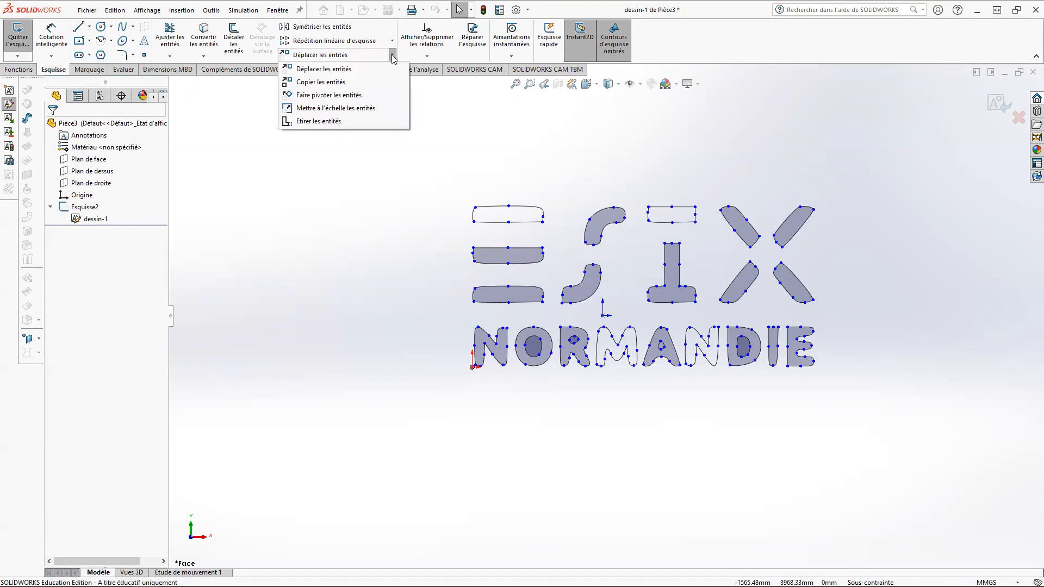
{"action": "left_click", "coordinate": [379, 109]}
{"action": "mouse_move", "coordinate": [432, 178]}
{"action": "left_mouse_down"}
{"action": "mouse_move", "coordinate": [669, 376]}
{"action": "mouse_move", "coordinate": [895, 434]}
{"action": "left_mouse_up"}
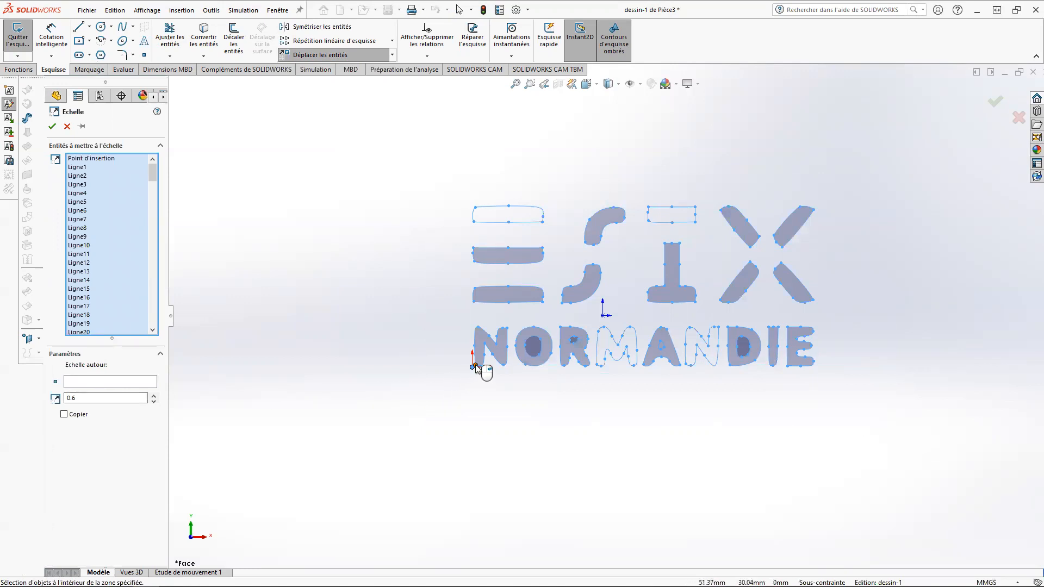
{"action": "left_click", "coordinate": [100, 382]}
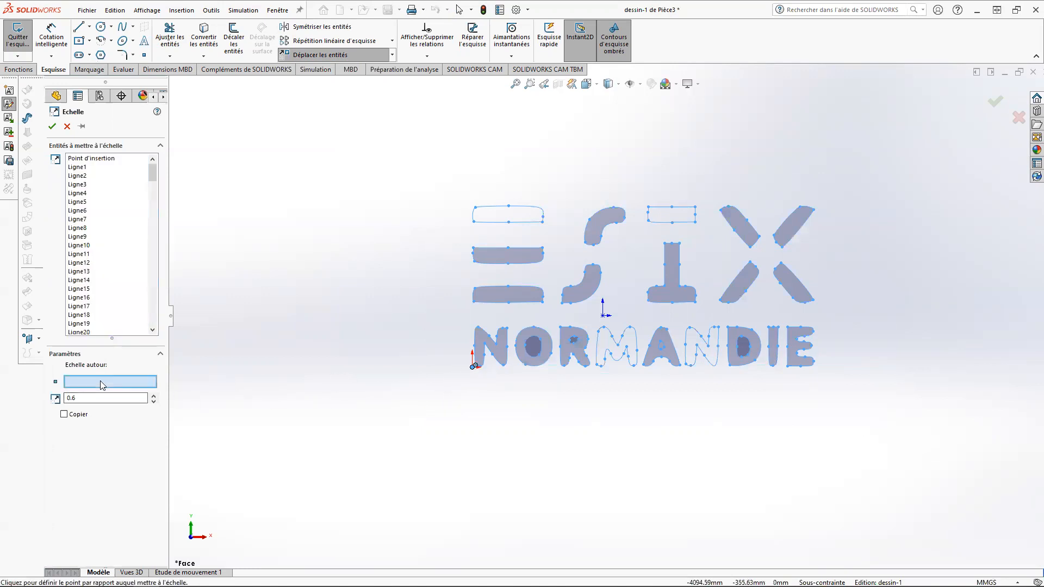
{"action": "left_click", "coordinate": [474, 366]}
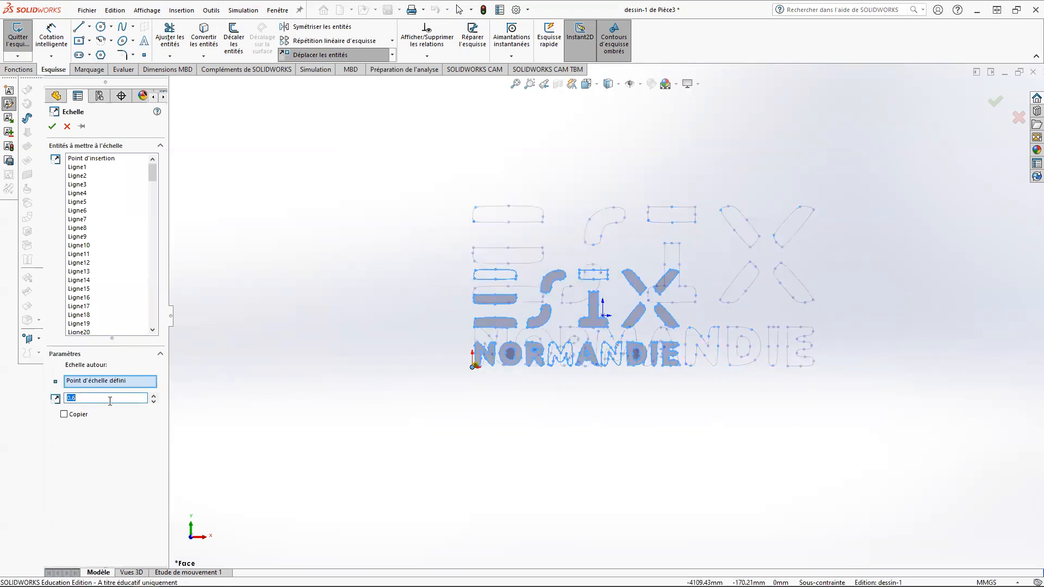
{"action": "left_click", "coordinate": [154, 397]}
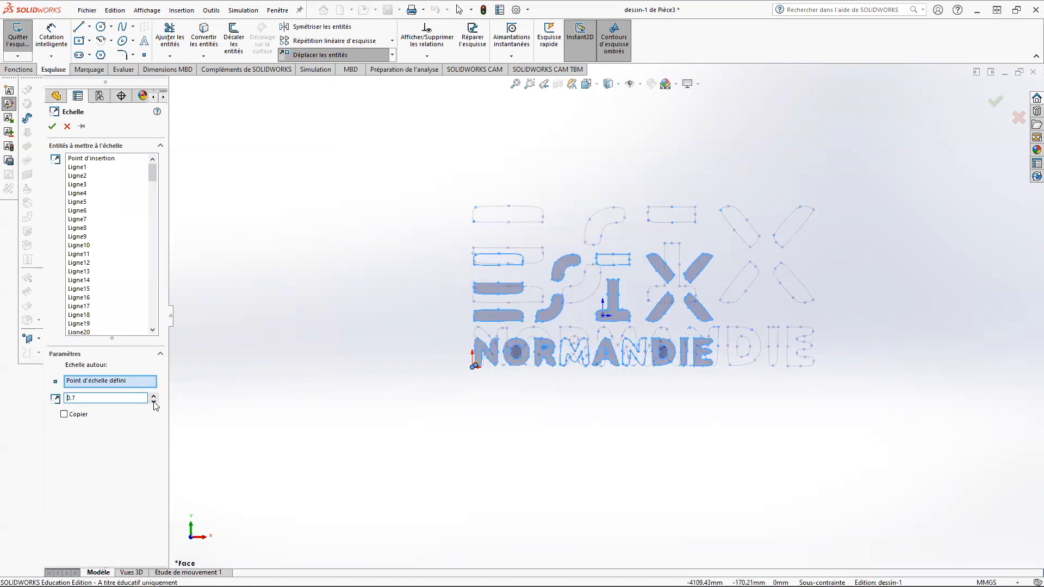
{"action": "left_click", "coordinate": [154, 402]}
{"action": "left_click", "coordinate": [155, 402]}
{"action": "left_click", "coordinate": [154, 402]}
{"action": "left_click", "coordinate": [155, 402]}
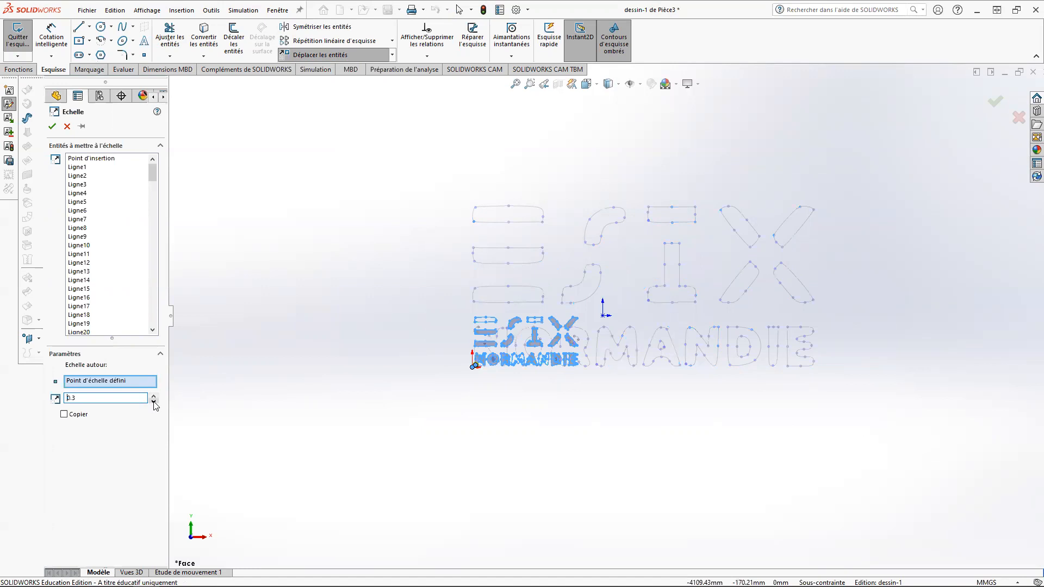
{"action": "left_click", "coordinate": [155, 402]}
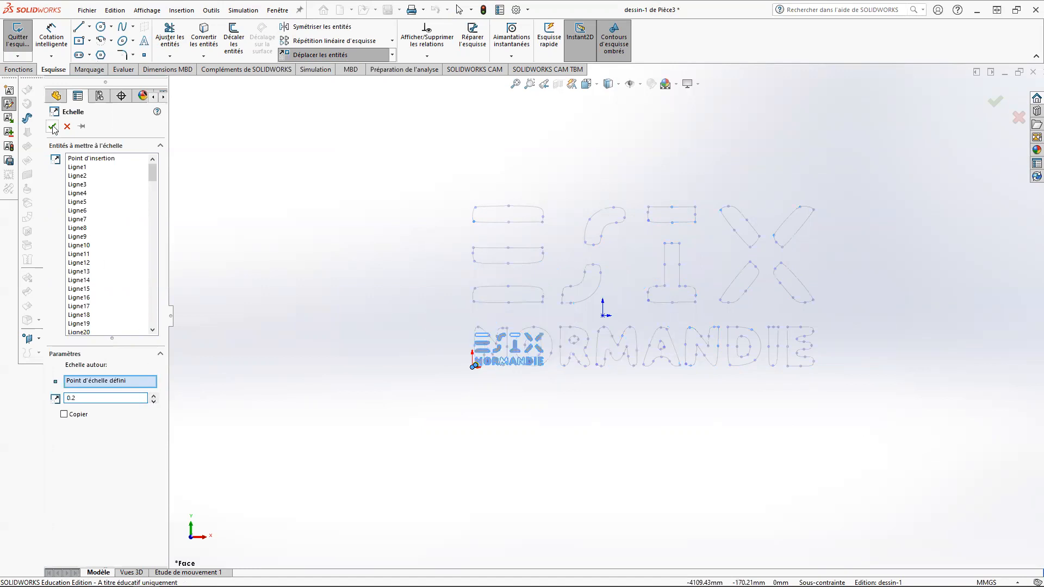
{"action": "key", "text": "Return"}
Finish editing the dessin block and return to the sketch.
{"action": "scroll", "coordinate": [511, 361], "scroll_direction": "down", "scroll_amount": 4}
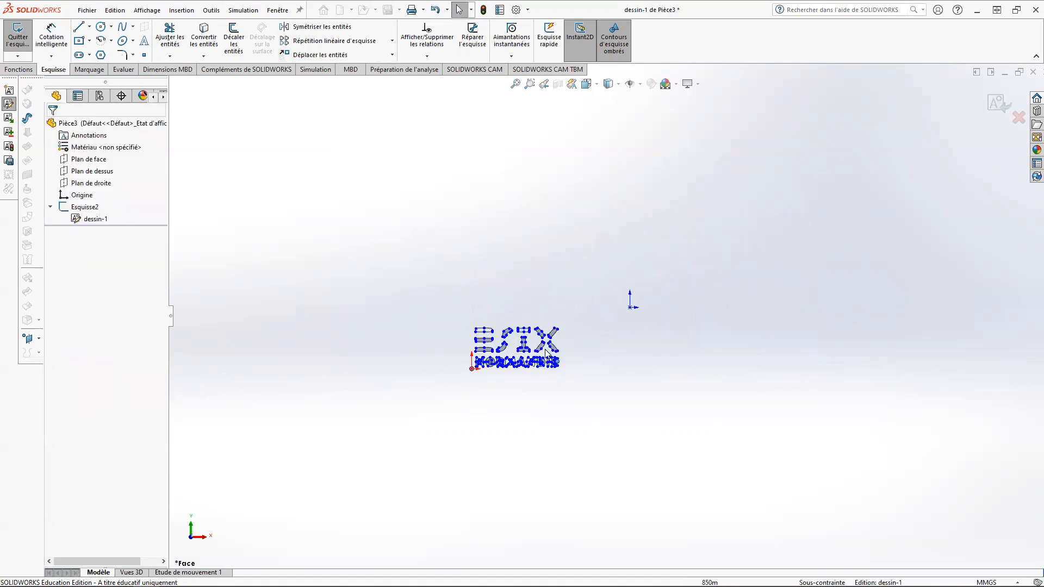
{"action": "scroll", "coordinate": [534, 359], "scroll_direction": "down", "scroll_amount": 3}
{"action": "scroll", "coordinate": [520, 330], "scroll_direction": "up", "scroll_amount": 3}
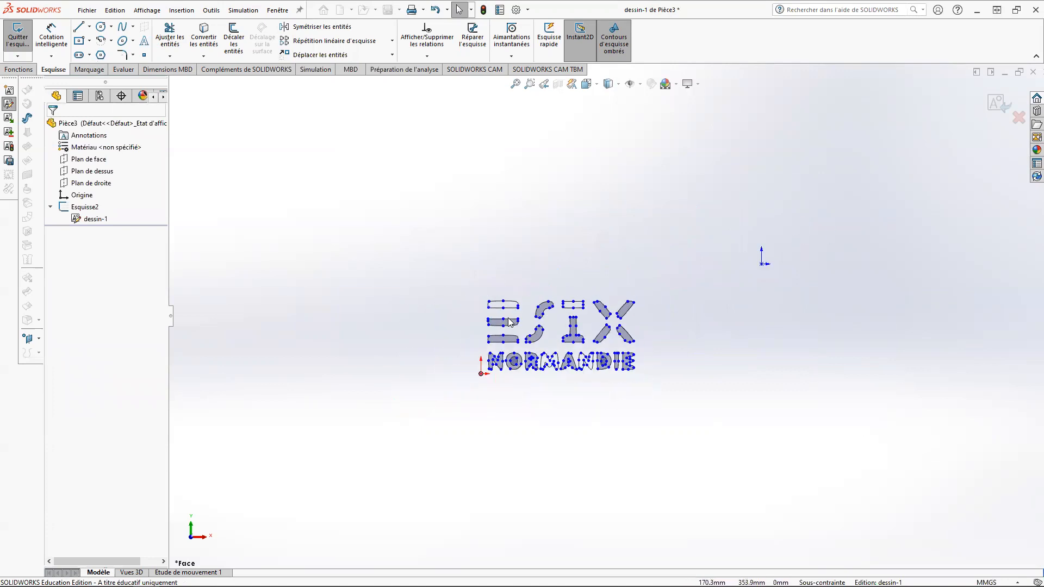
{"action": "left_click", "coordinate": [996, 105]}
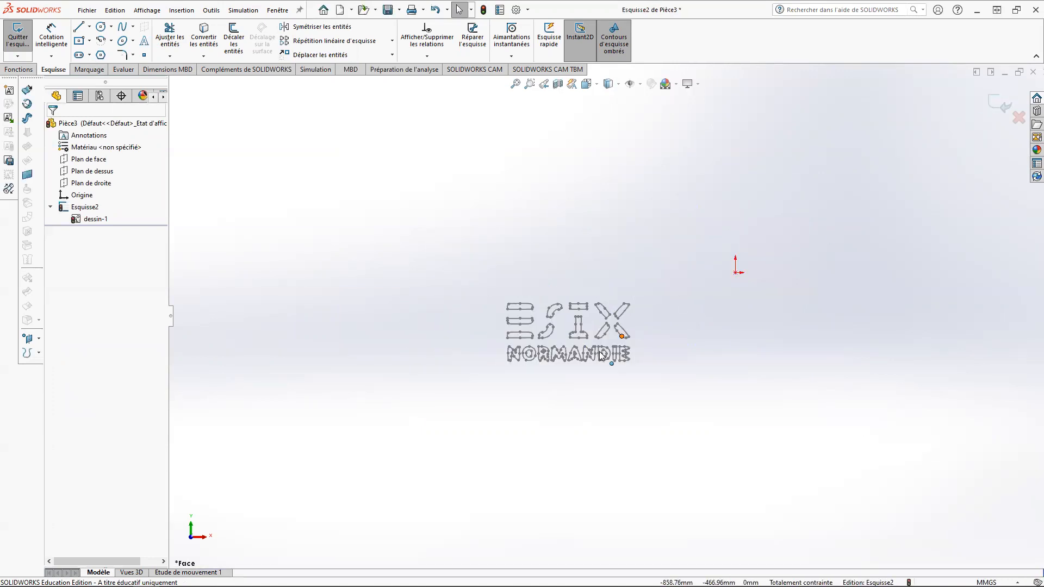
Move the scaled logo block slightly up and to the right, closer to the sketch origin, and exit the sketch.
{"action": "scroll", "coordinate": [522, 356], "scroll_direction": "down", "scroll_amount": 2}
{"action": "scroll", "coordinate": [520, 350], "scroll_direction": "down", "scroll_amount": 2}
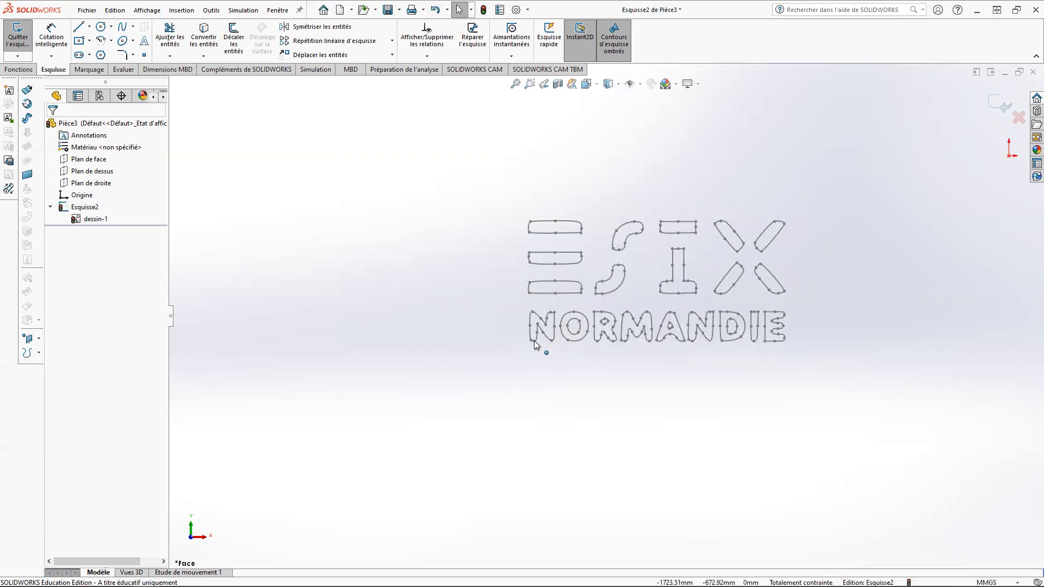
{"action": "left_click_drag", "start_coordinate": [535, 343], "coordinate": [578, 293]}
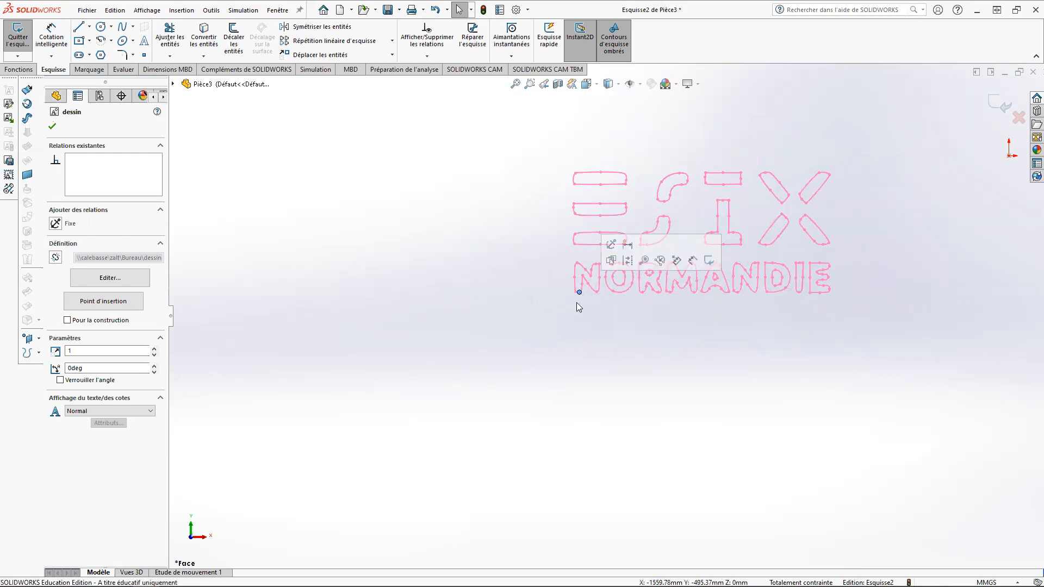
{"action": "left_click", "coordinate": [555, 333]}
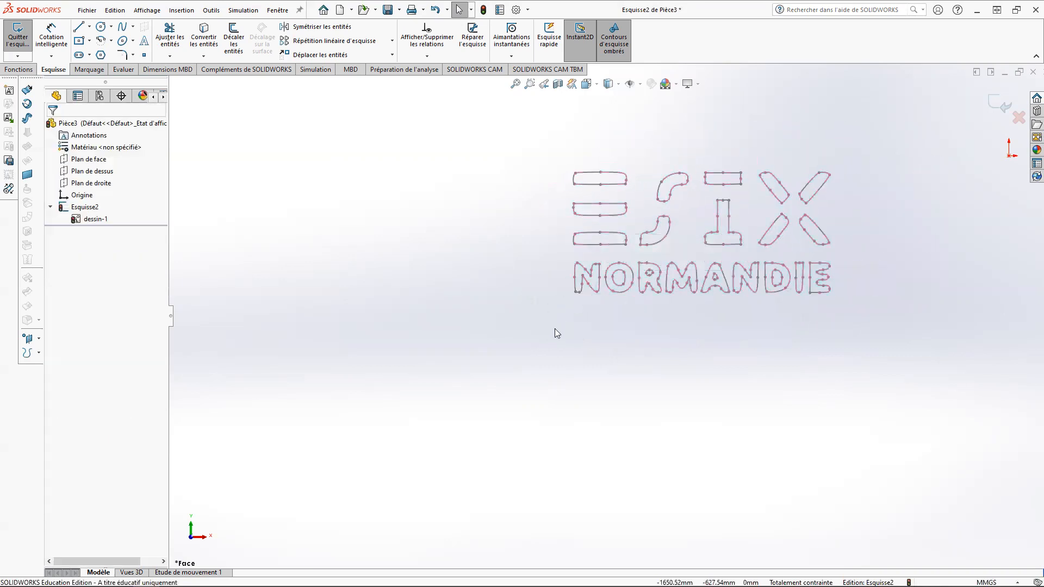
{"action": "left_click", "coordinate": [1000, 106]}
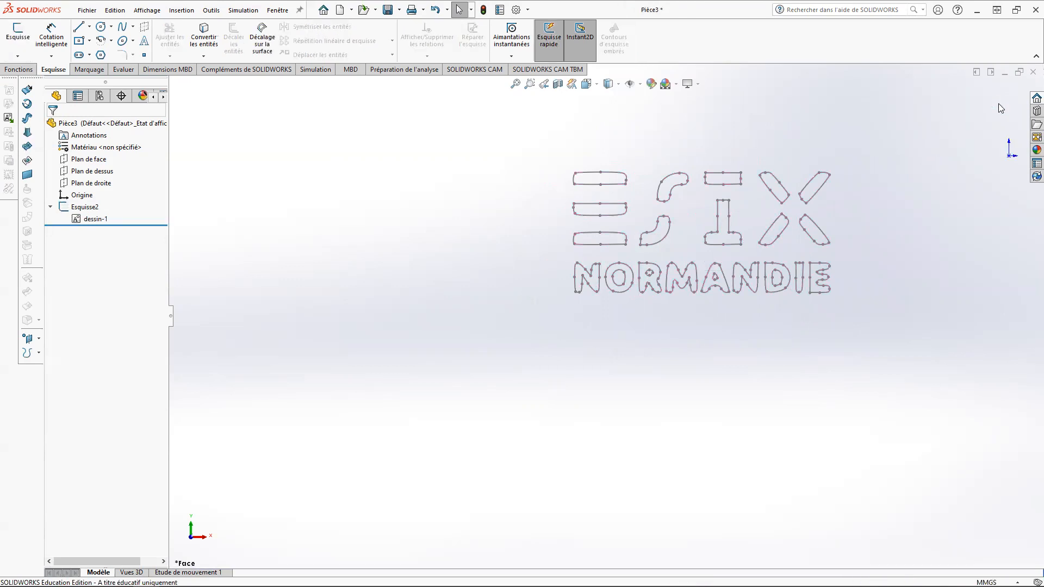
{"action": "scroll", "coordinate": [818, 289], "scroll_direction": "up", "scroll_amount": 3}
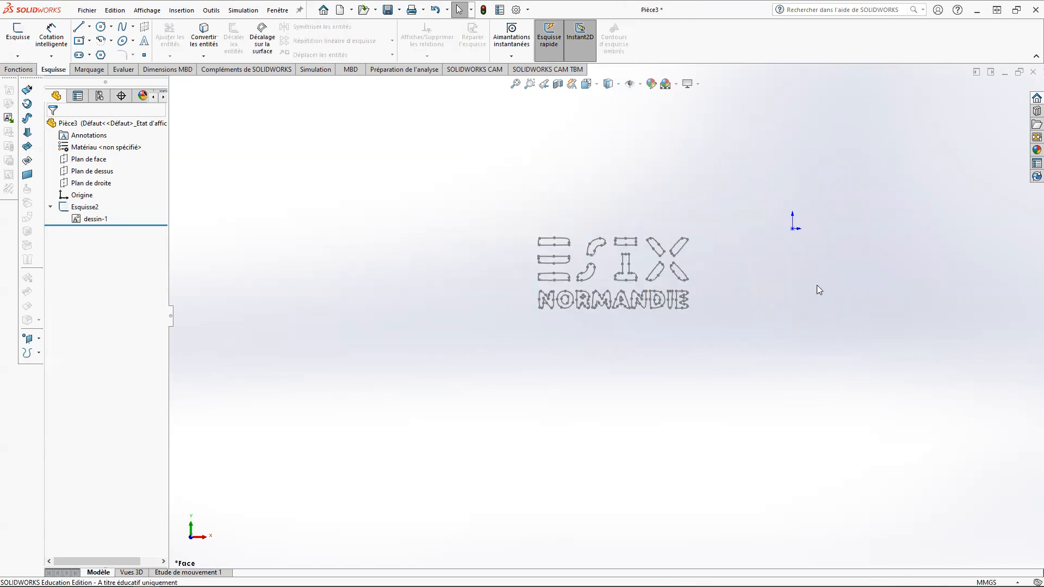